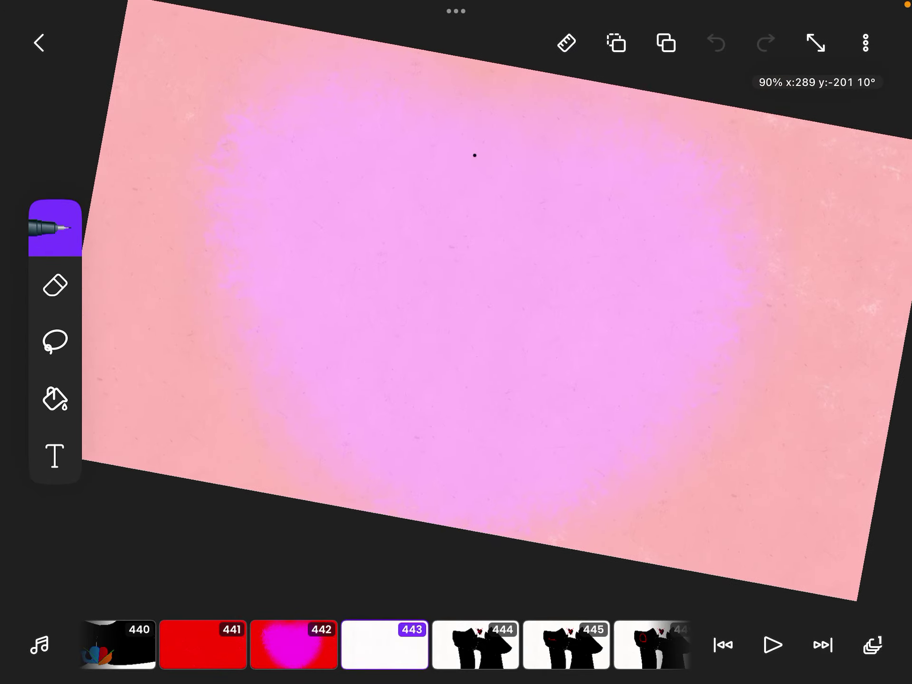
Sketch a first zigzag hair outline and lower face line, then undo the last two strokes
scroll(456, 342, "down", 2)
mouse_move(487, 174)
left_mouse_down()
mouse_move(456, 142)
mouse_move(332, 179)
mouse_move(209, 244)
mouse_move(123, 271)
mouse_move(158, 351)
left_mouse_up()
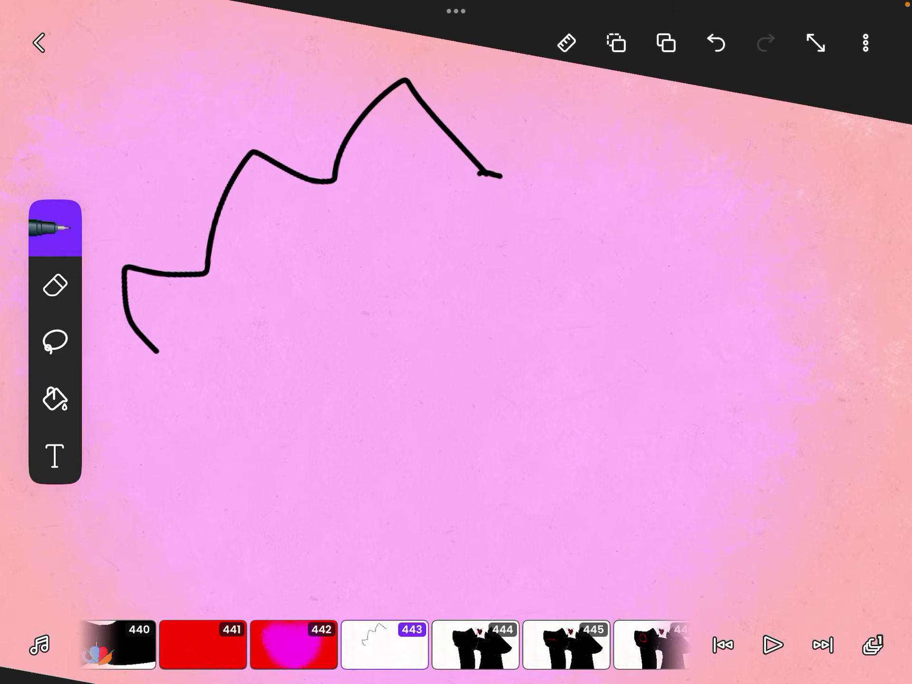
left_click_drag(499, 176, 609, 315)
left_click_drag(362, 230, 434, 265)
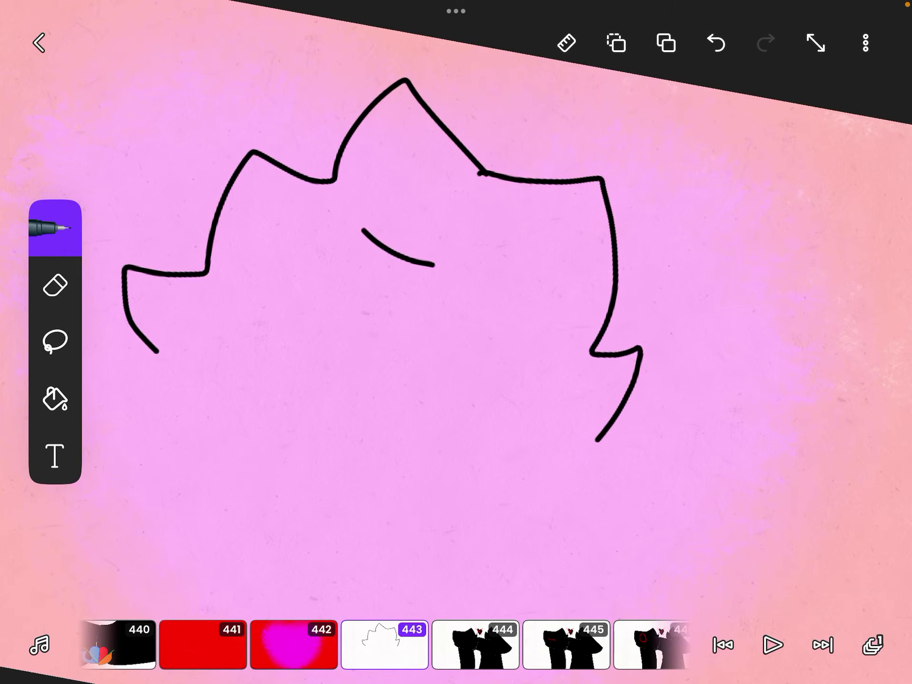
mouse_move(328, 326)
left_mouse_down()
mouse_move(387, 413)
mouse_move(566, 450)
left_mouse_up()
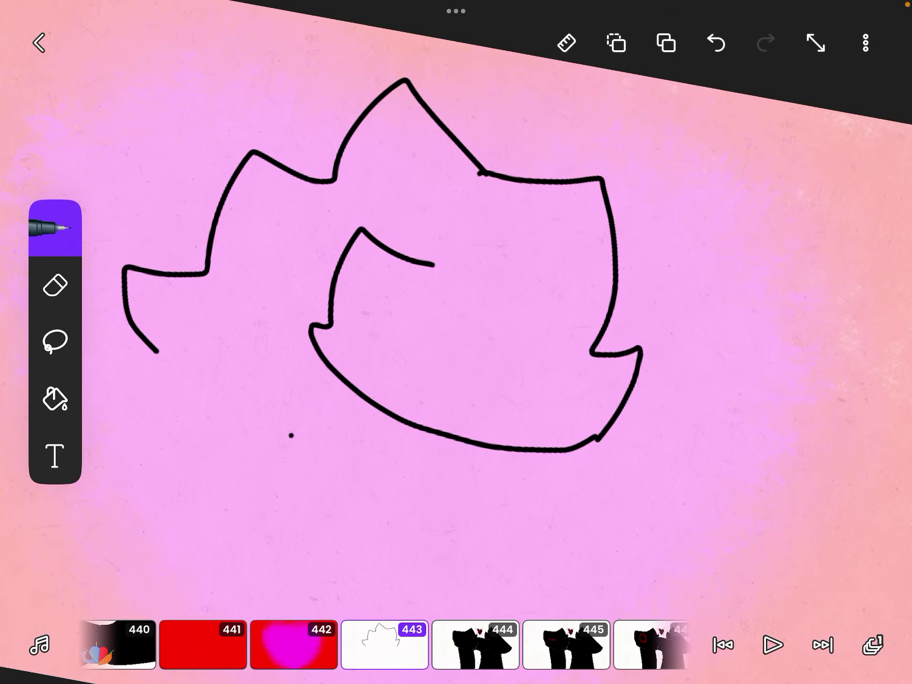
scroll(456, 342, "up", 3)
mouse_move(369, 248)
left_mouse_down()
mouse_move(287, 159)
mouse_move(454, 509)
mouse_move(511, 560)
left_mouse_up()
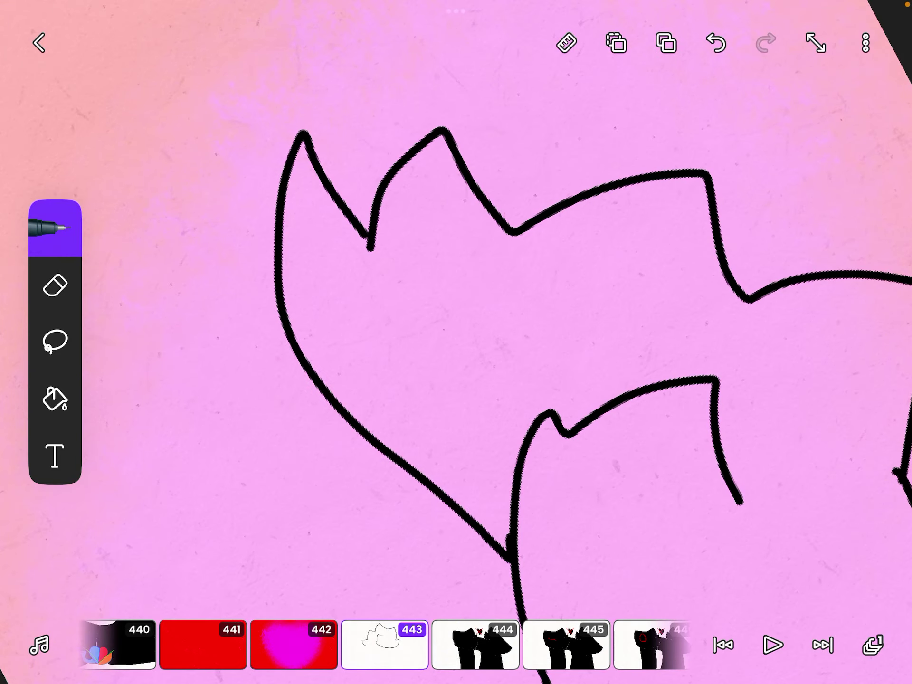
scroll(456, 342, "down", 3)
left_click(716, 43)
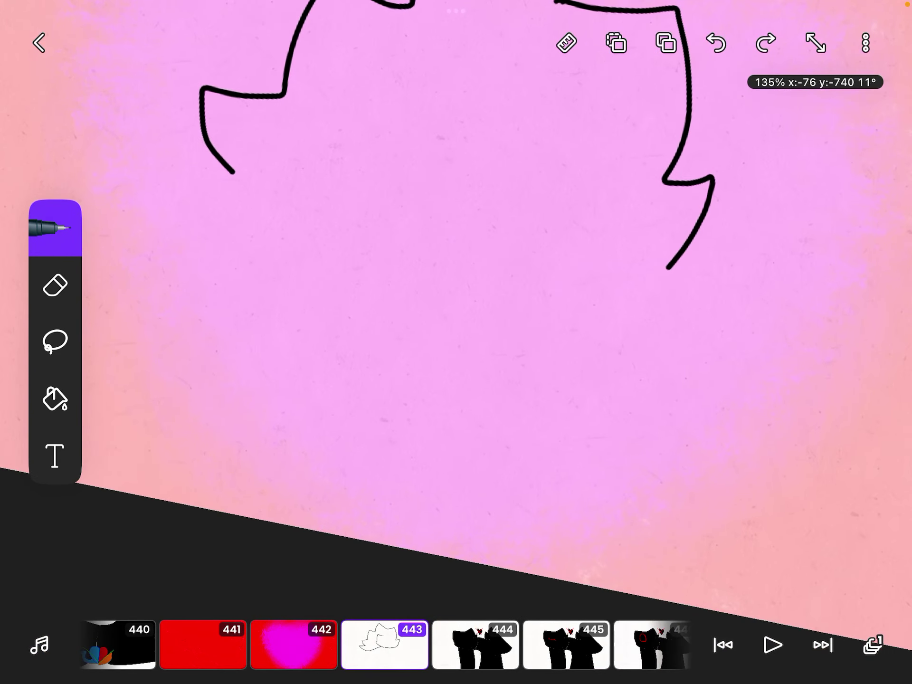
left_click(716, 43)
scroll(457, 342, "up", 3)
Redraw the hair lines and face outline, then undo everything to clear frame 443
mouse_move(569, 74)
left_mouse_down()
mouse_move(696, 71)
mouse_move(691, 213)
left_mouse_up()
left_click_drag(744, 229, 693, 309)
left_click_drag(498, 130, 526, 139)
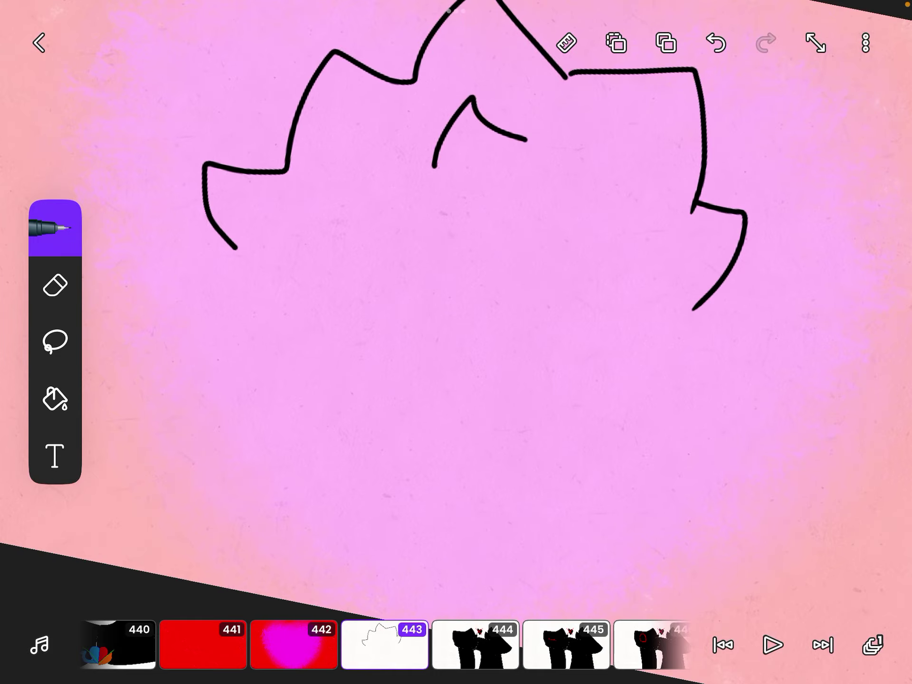
mouse_move(407, 237)
left_mouse_down()
mouse_move(570, 340)
mouse_move(704, 334)
left_mouse_up()
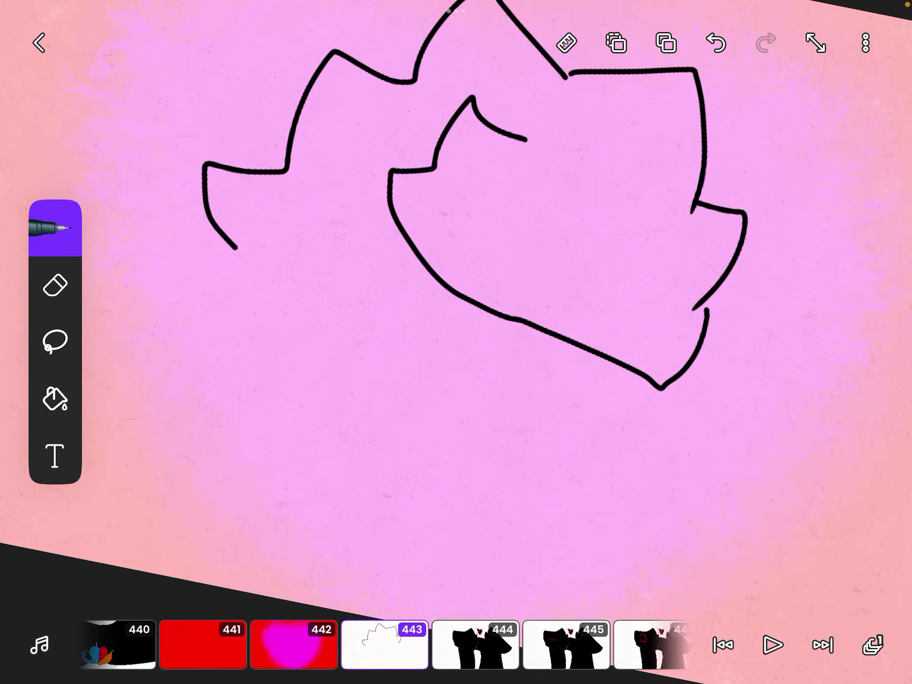
left_click_drag(717, 218, 697, 285)
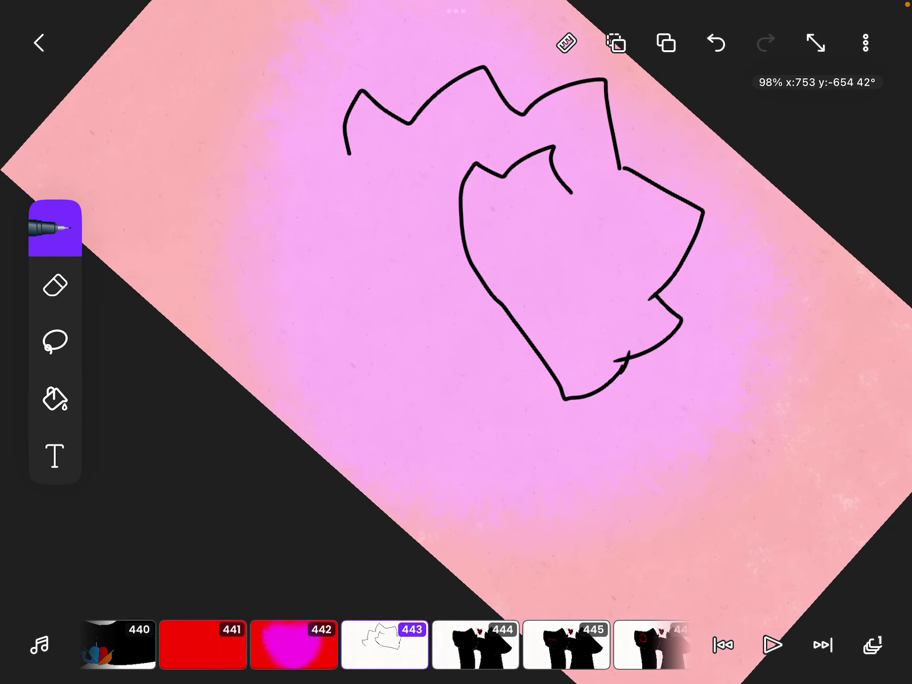
mouse_move(350, 153)
left_mouse_down()
mouse_move(331, 216)
mouse_move(416, 251)
left_mouse_up()
scroll(523, 238, "up", 3)
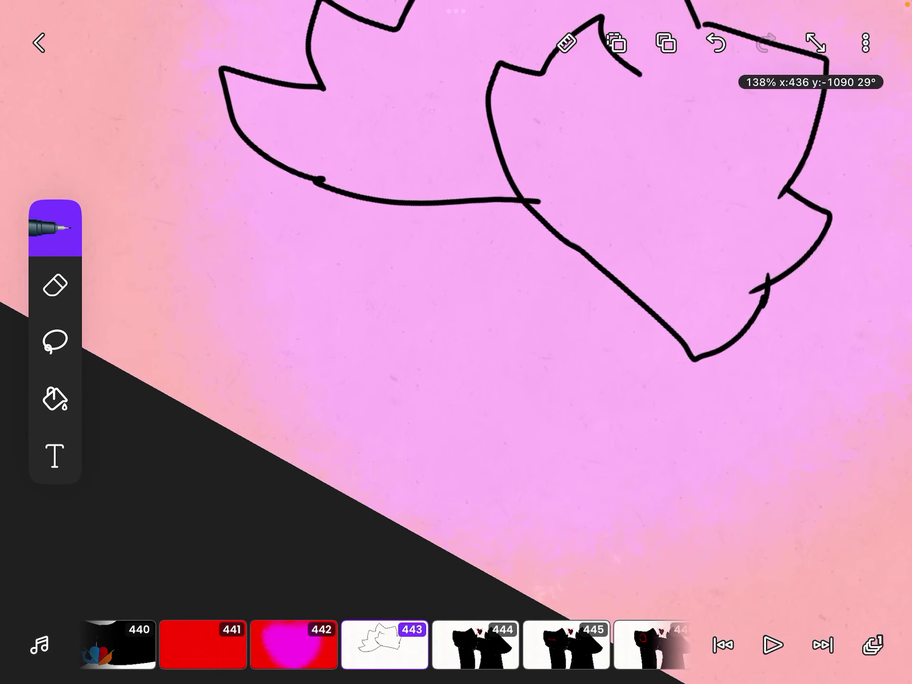
mouse_move(246, 207)
left_mouse_down()
mouse_move(228, 238)
mouse_move(284, 342)
left_mouse_up()
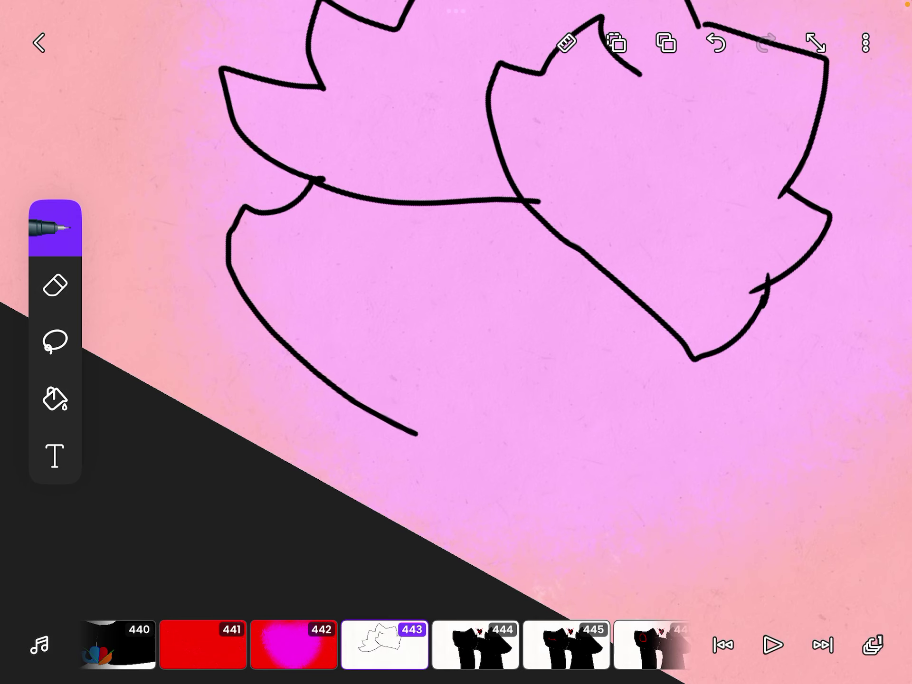
left_click_drag(416, 433, 661, 485)
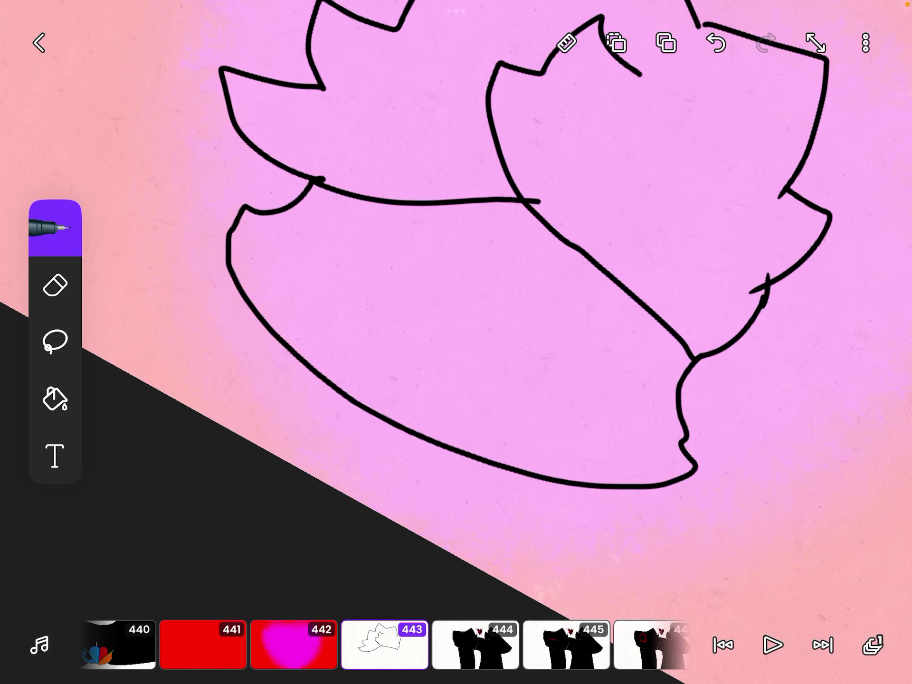
scroll(456, 342, "down", 5)
key("ctrl+z")
key("ctrl+z")
key("ctrl+z")
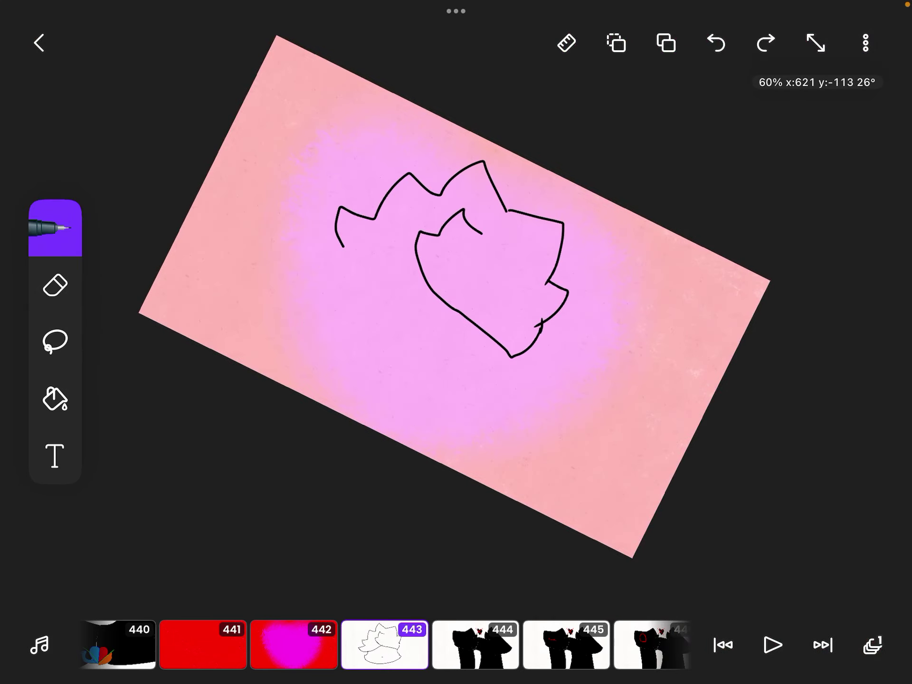
key("ctrl+z")
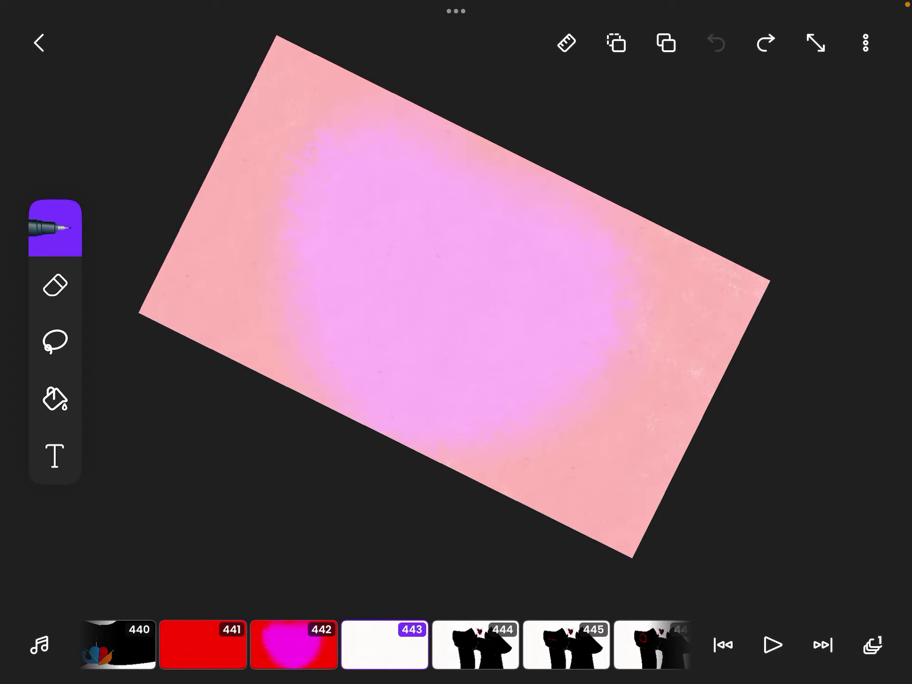
Start the new face with curved lines, a dark eye dot and a descending line
scroll(454, 297, "up", 3)
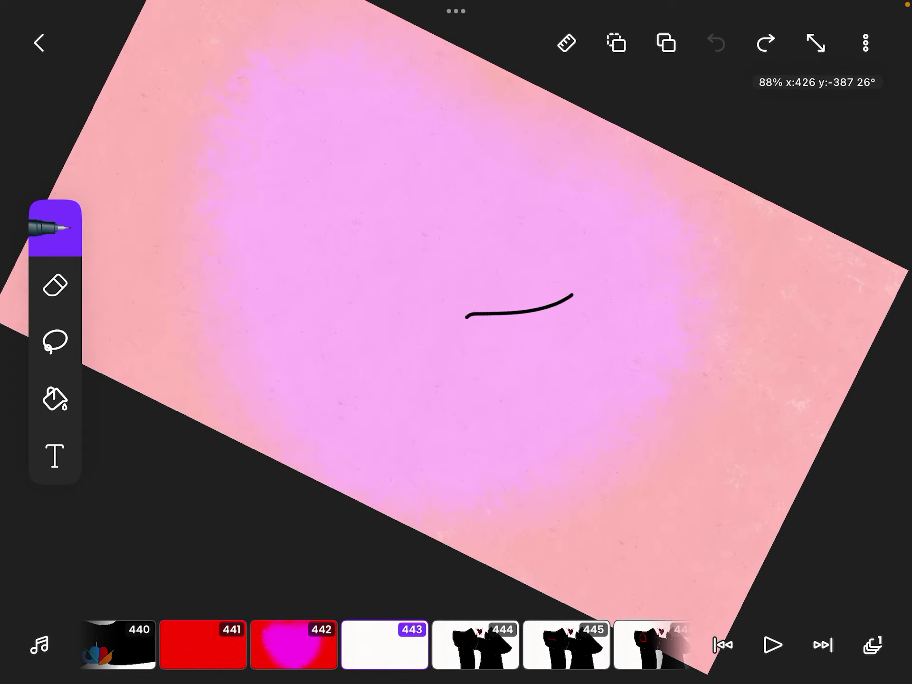
mouse_move(470, 315)
left_mouse_down()
mouse_move(442, 376)
mouse_move(542, 370)
left_mouse_up()
scroll(456, 342, "up", 5)
scroll(456, 342, "up", 5)
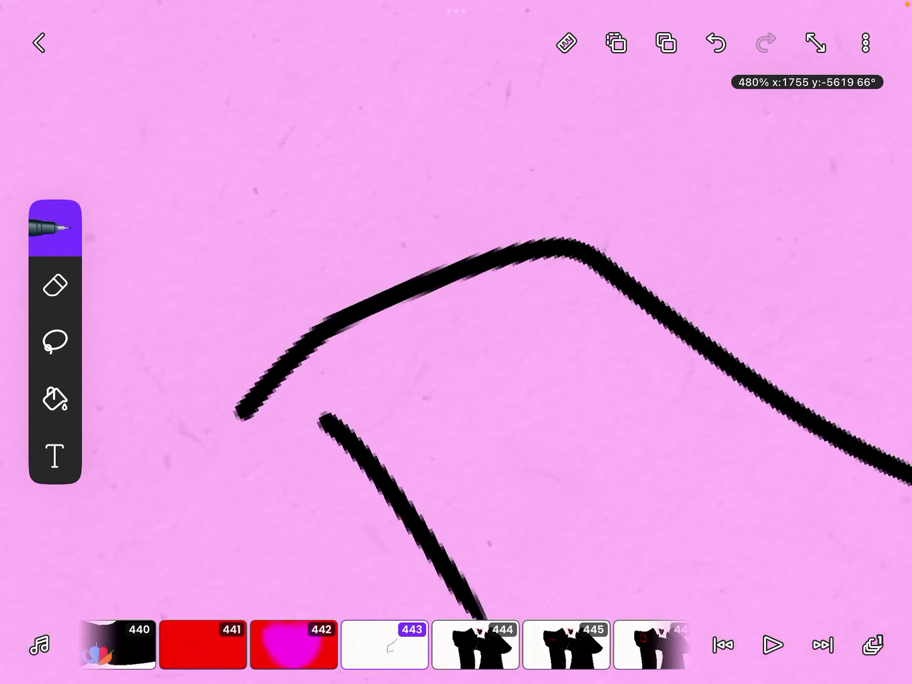
left_click_drag(551, 264, 570, 278)
scroll(456, 342, "down", 5)
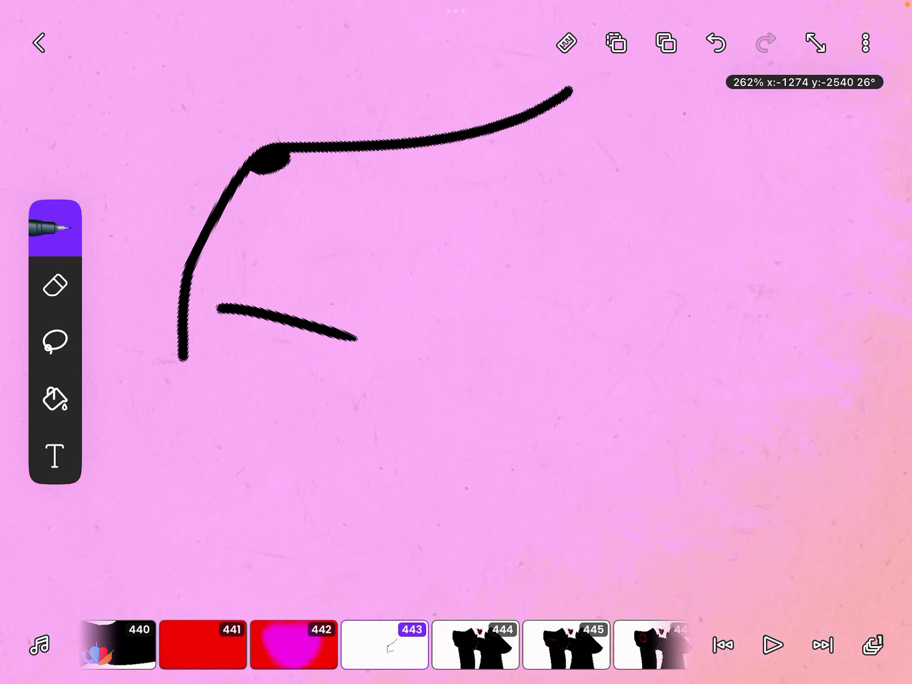
left_click_drag(183, 361, 447, 565)
scroll(456, 343, "up", 10)
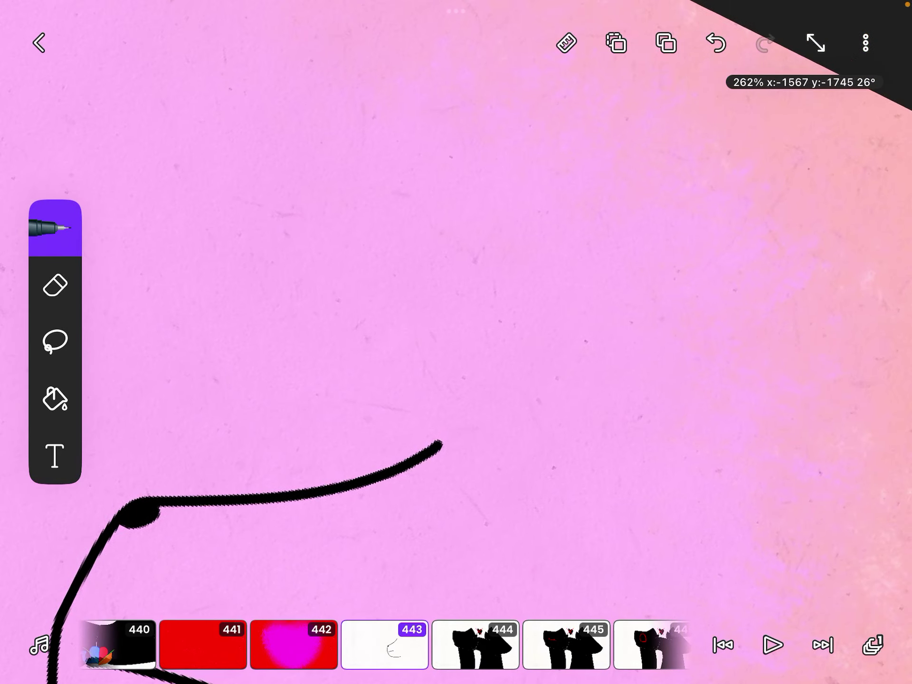
scroll(456, 342, "down", 5)
Add a spiky hair shape, the mouth line, the right hair outline and a lower tuft
mouse_move(492, 192)
left_mouse_down()
mouse_move(444, 152)
mouse_move(394, 261)
mouse_move(312, 311)
mouse_move(295, 398)
left_mouse_up()
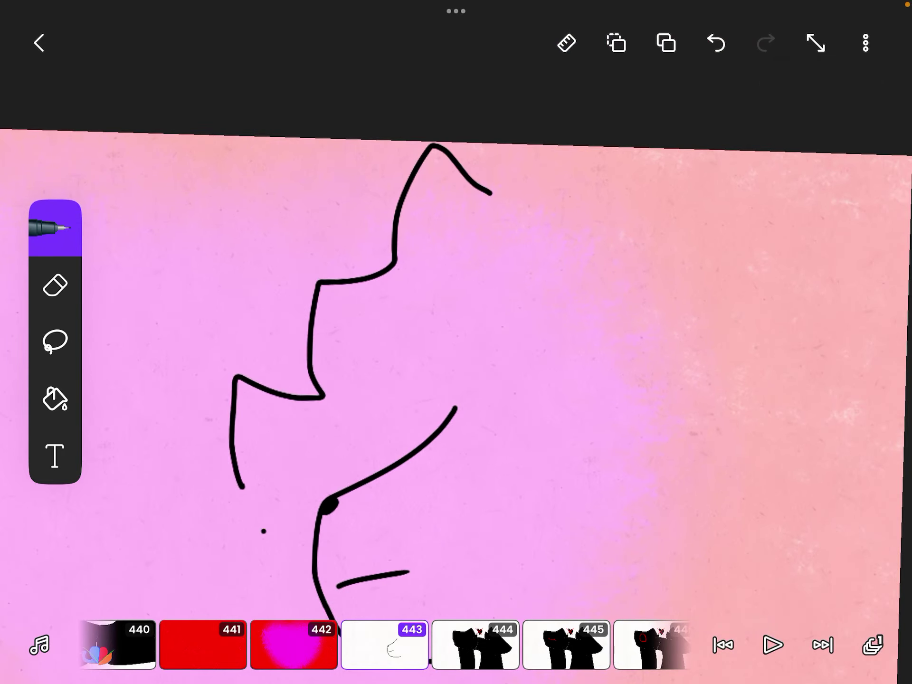
scroll(456, 343, "up", 3)
mouse_move(191, 252)
left_mouse_down()
mouse_move(371, 493)
mouse_move(434, 512)
left_mouse_up()
scroll(456, 342, "down", 3)
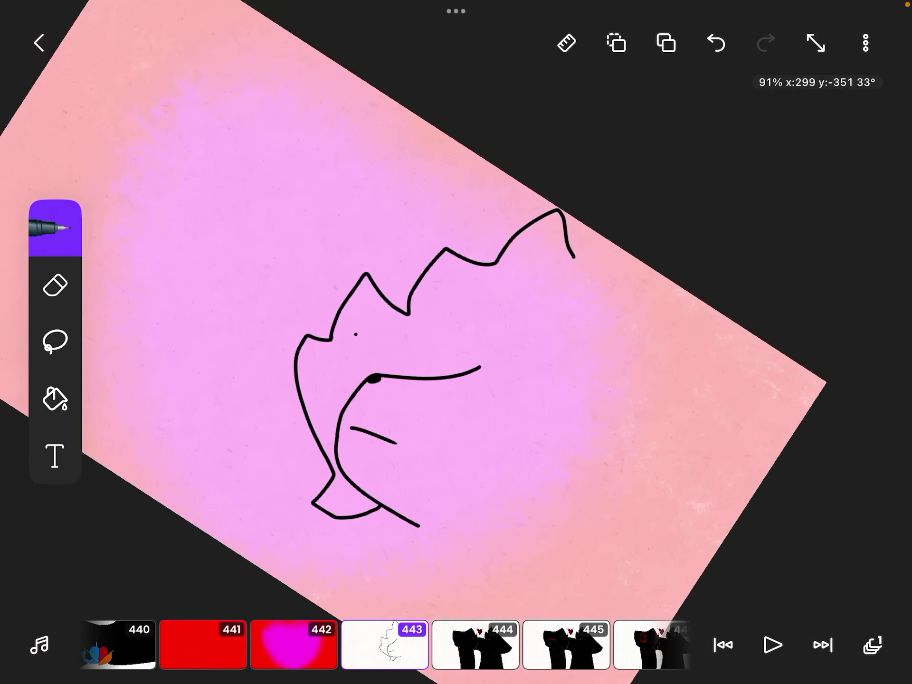
scroll(456, 343, "up", 5)
mouse_move(649, 351)
left_mouse_down()
mouse_move(404, 360)
mouse_move(550, 398)
mouse_move(675, 363)
left_mouse_up()
scroll(456, 342, "down", 5)
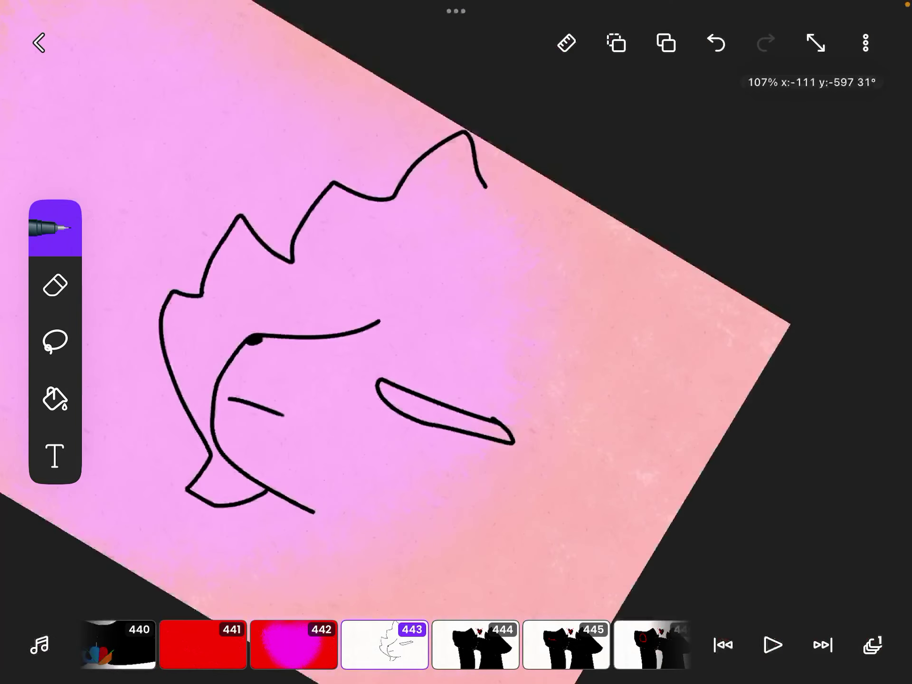
left_click_drag(473, 188, 531, 184)
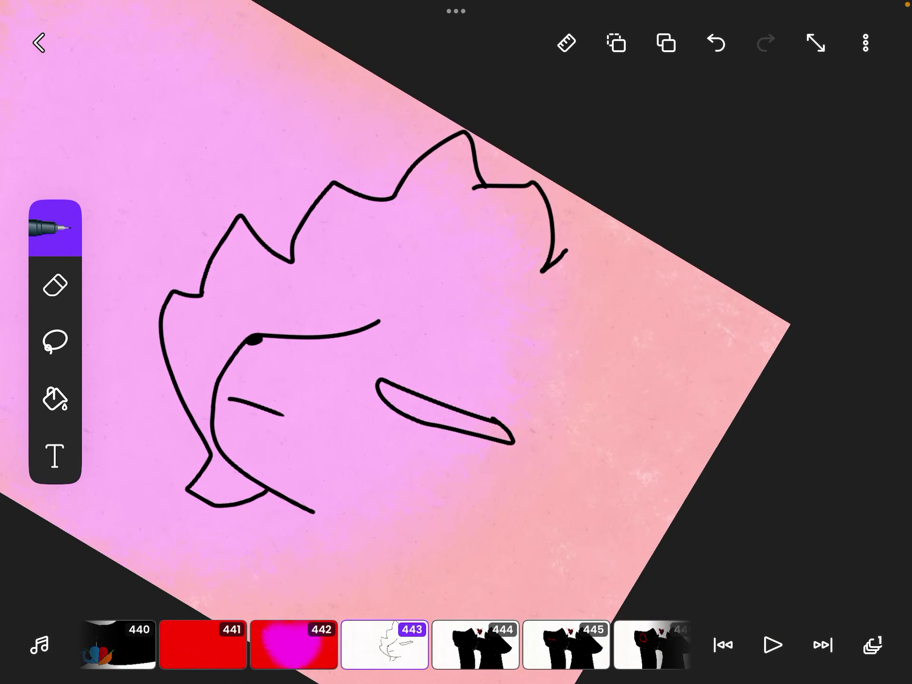
left_click_drag(597, 352, 608, 469)
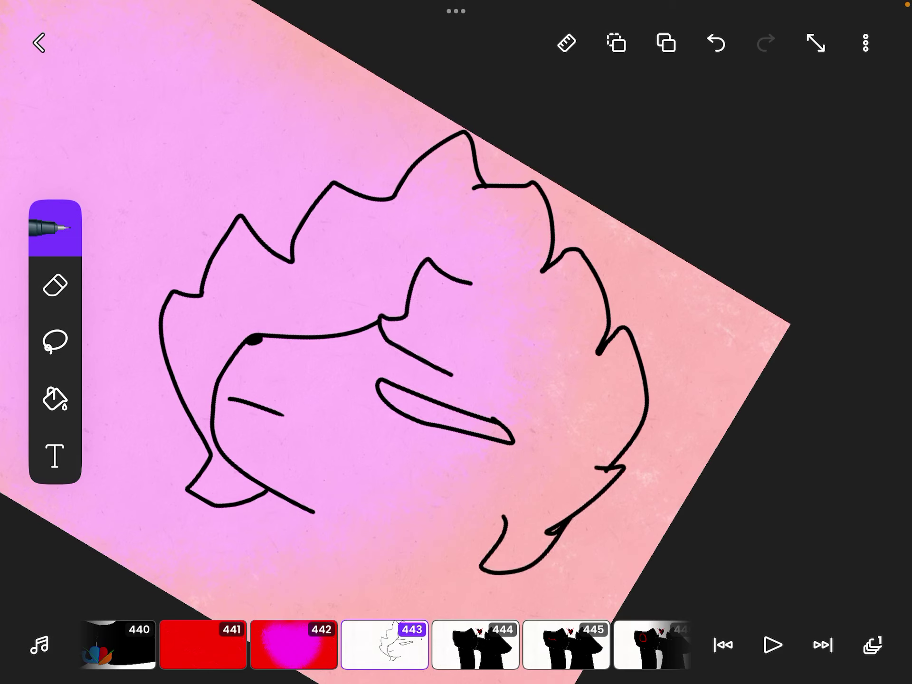
left_click_drag(504, 515, 544, 442)
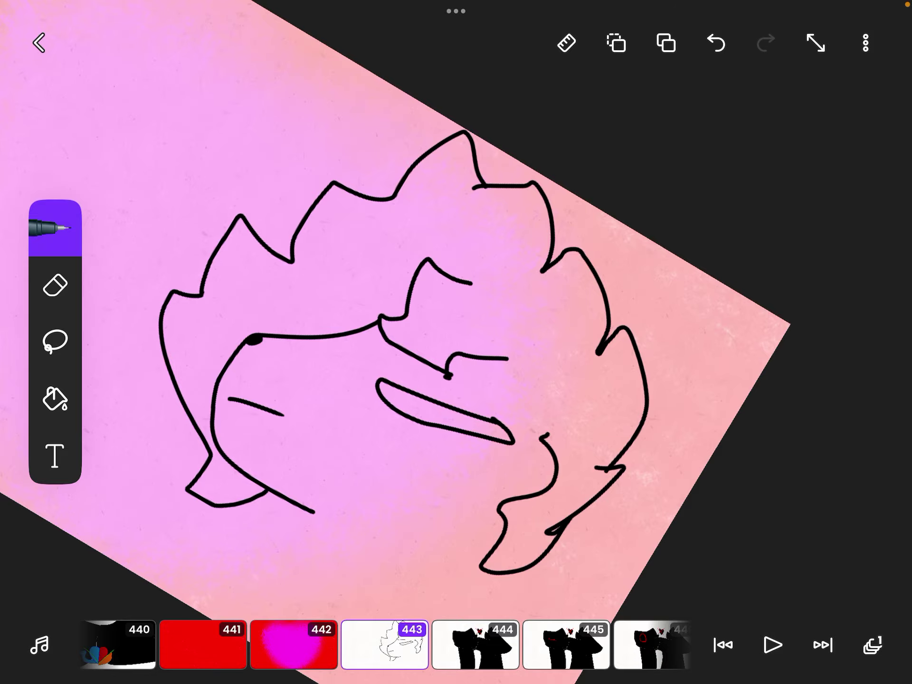
scroll(332, 427, "up", 10)
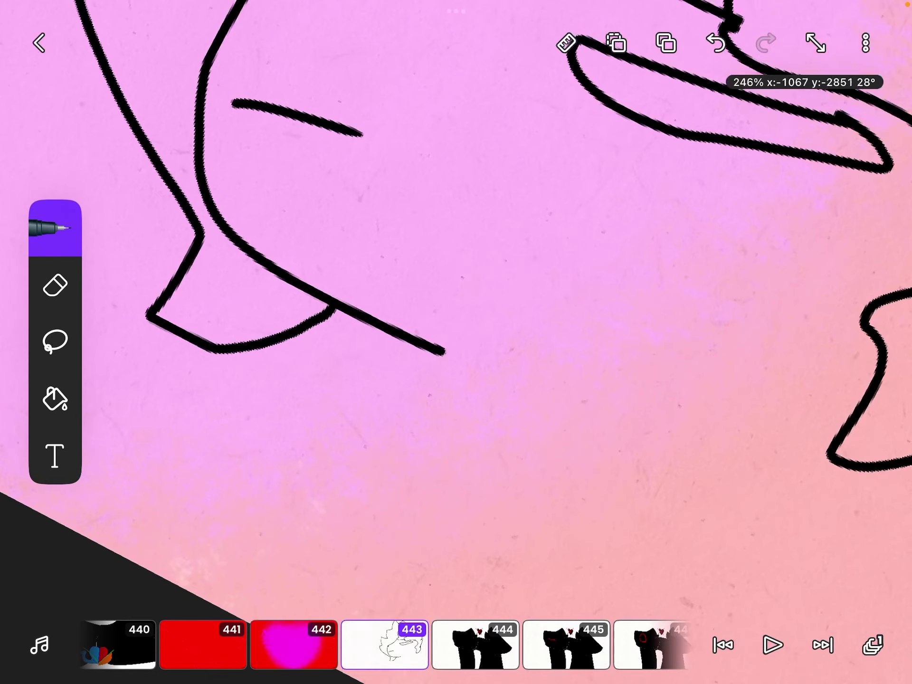
Join the lower outline to the body, add a small dot and short neck strokes
left_click_drag(487, 356, 606, 404)
left_click_drag(407, 321, 445, 350)
scroll(456, 342, "down", 5)
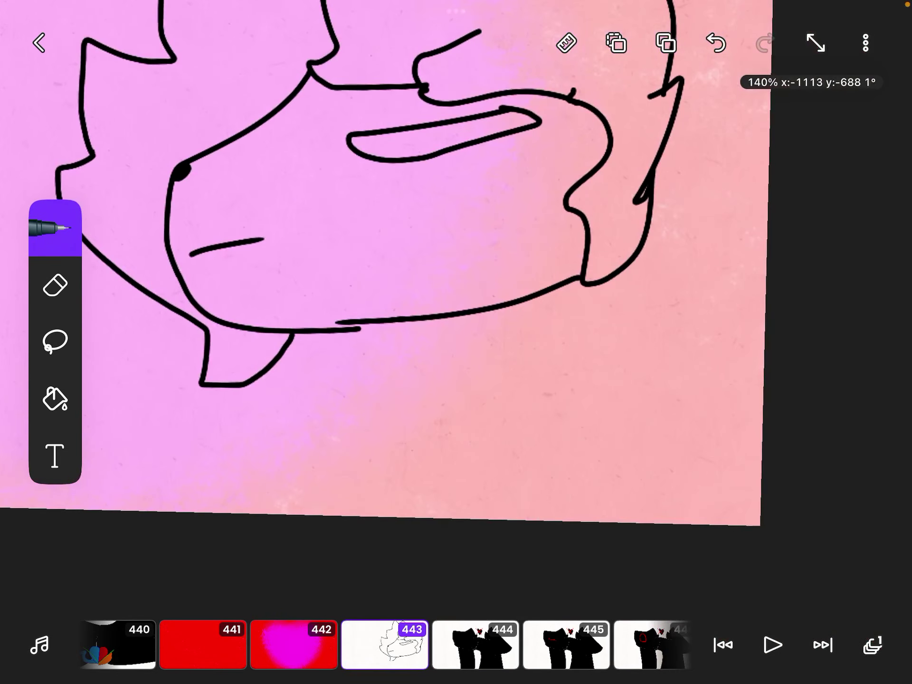
scroll(456, 342, "up", 5)
scroll(456, 342, "down", 5)
scroll(456, 342, "up", 4)
left_click(366, 491)
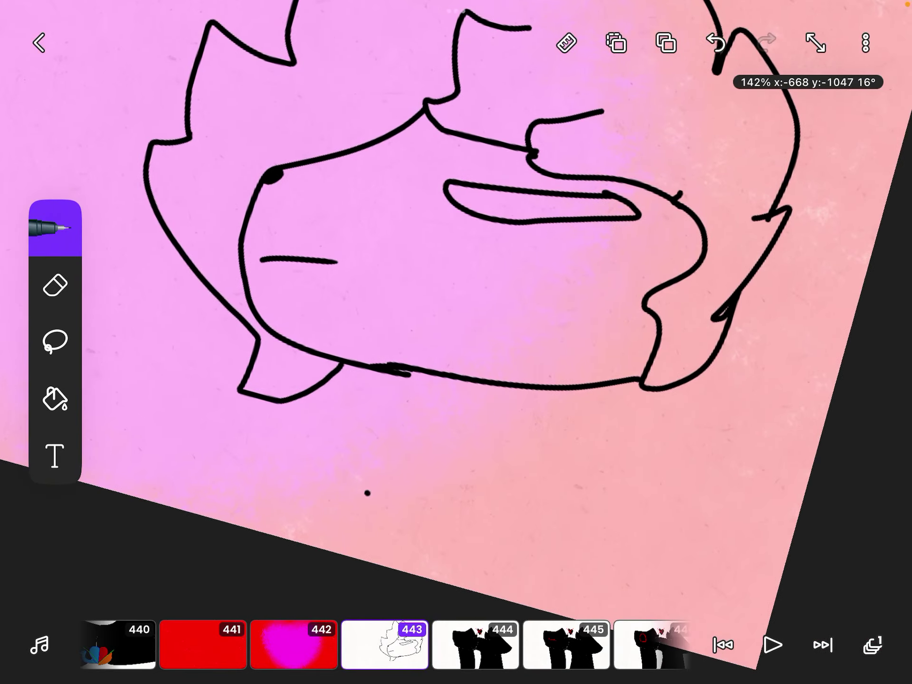
scroll(456, 342, "up", 1)
scroll(456, 342, "up", 2)
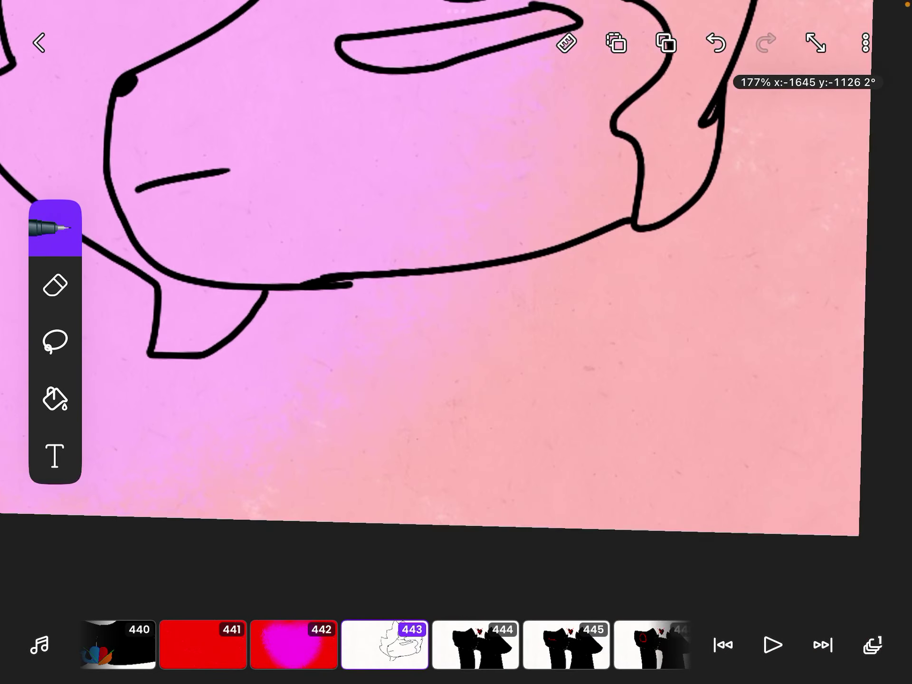
left_click_drag(501, 265, 545, 327)
left_click_drag(333, 290, 319, 349)
scroll(456, 342, "down", 2)
scroll(456, 342, "up", 4)
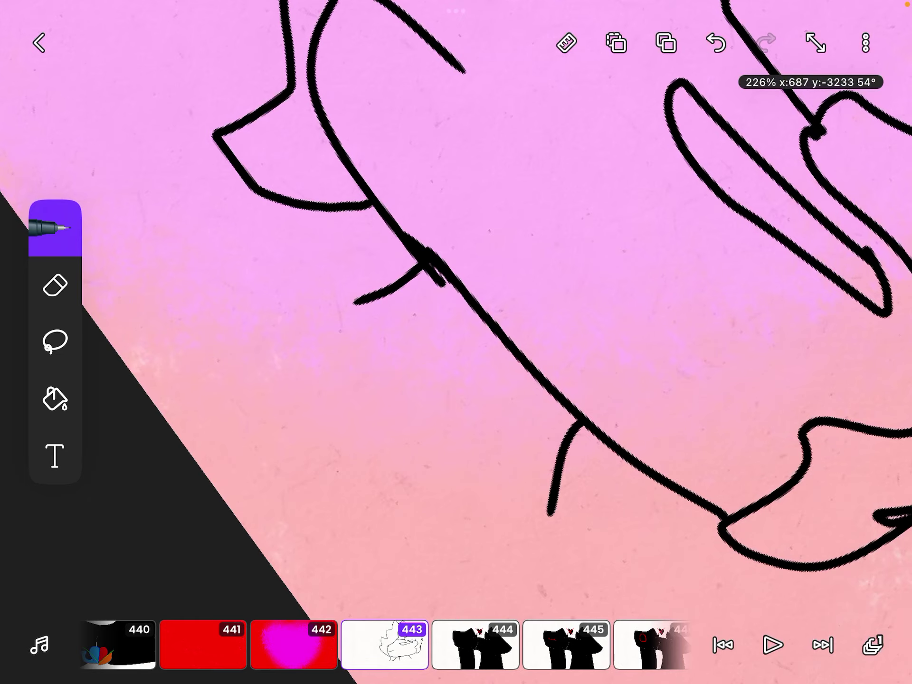
Draw a diagonal arm stroke below the head and three hatch stripes on the collar
mouse_move(555, 540)
left_mouse_down()
mouse_move(365, 318)
mouse_move(361, 435)
mouse_move(523, 558)
left_mouse_up()
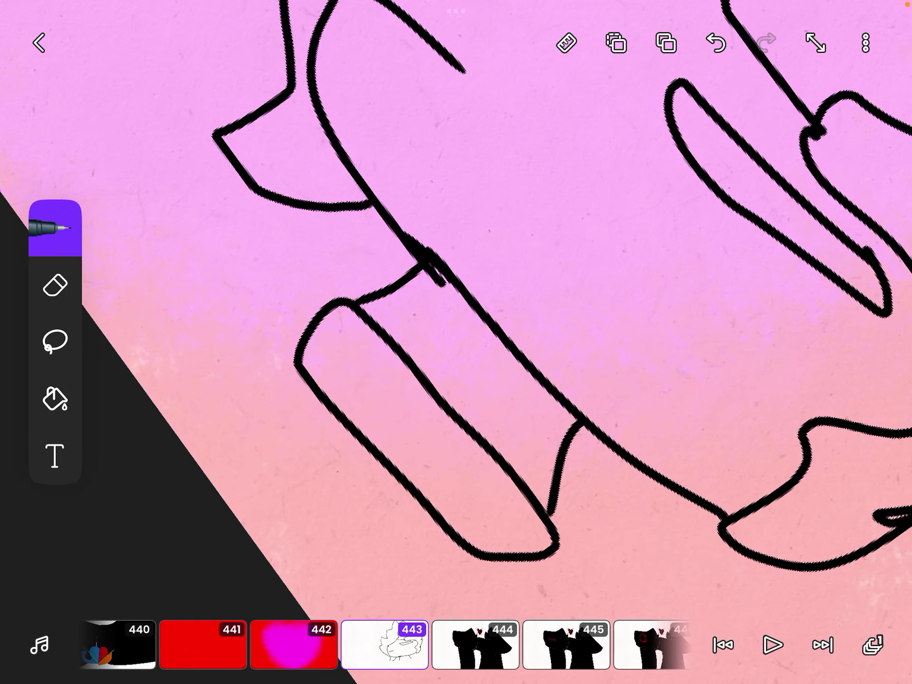
scroll(456, 342, "down", 2)
left_click_drag(346, 322, 261, 367)
left_click_drag(448, 370, 366, 387)
left_click_drag(547, 442, 455, 457)
scroll(456, 342, "down", 5)
scroll(457, 342, "up", 1)
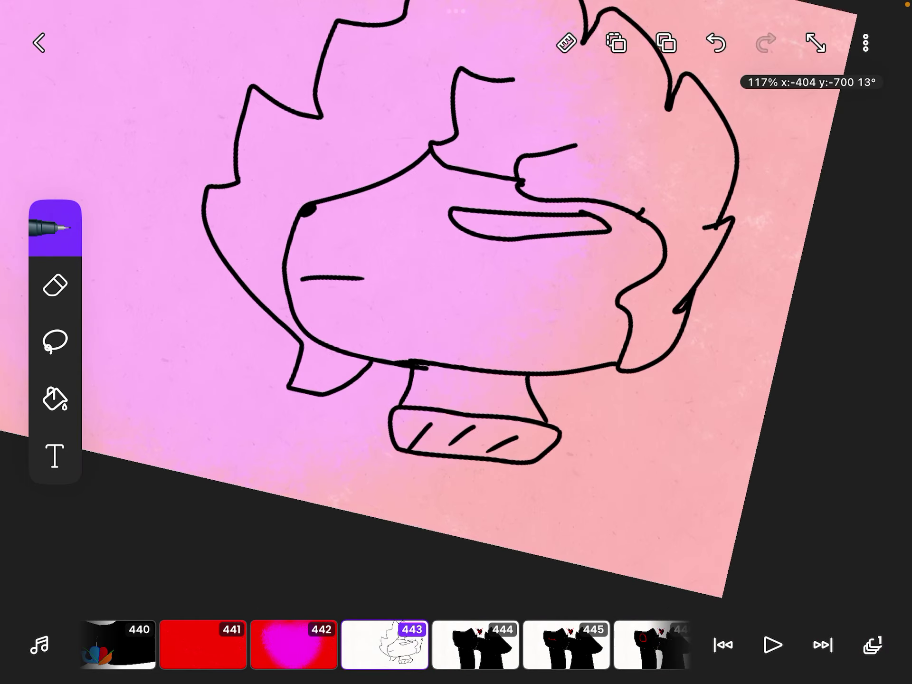
scroll(456, 342, "up", 5)
Draw the curved strokes forming the small heart-shaped hand
mouse_move(685, 321)
left_mouse_down()
mouse_move(577, 468)
mouse_move(260, 328)
mouse_move(521, 371)
left_mouse_up()
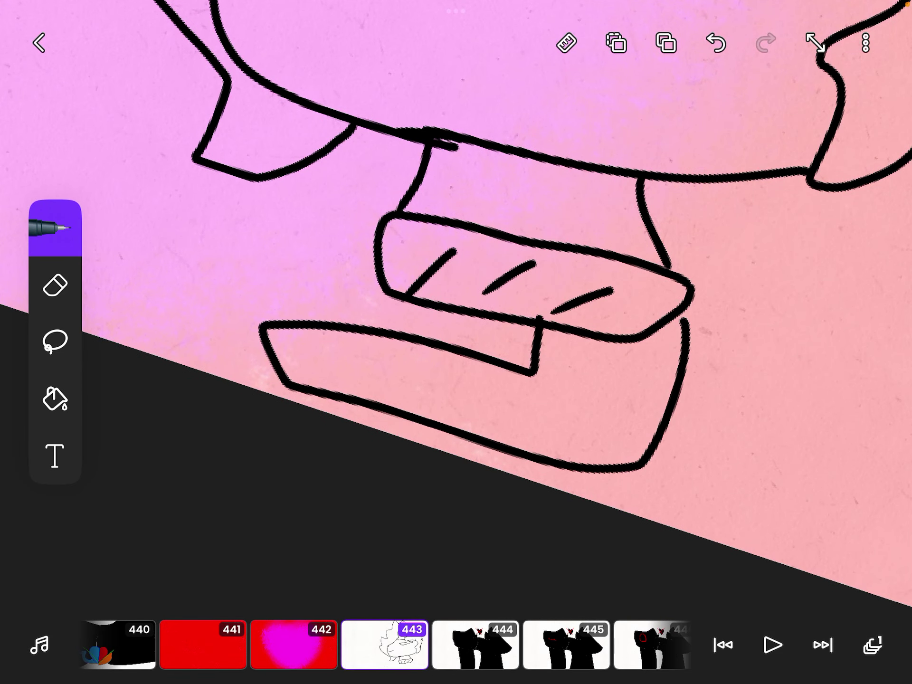
scroll(456, 342, "up", 5)
mouse_move(494, 285)
left_mouse_down()
mouse_move(469, 238)
mouse_move(228, 285)
mouse_move(556, 428)
left_mouse_up()
scroll(457, 342, "down", 5)
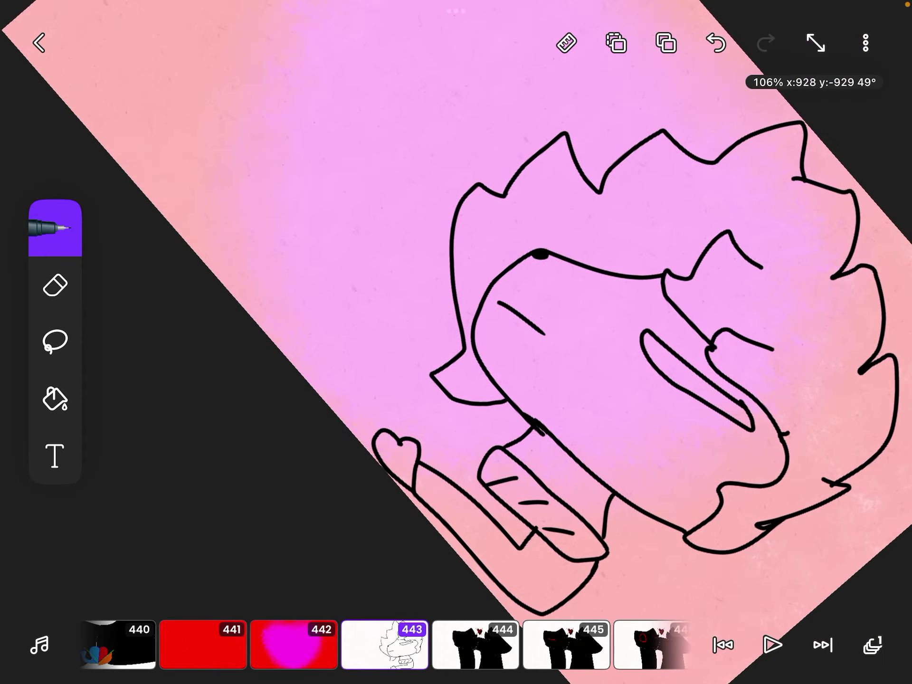
scroll(456, 342, "up", 3)
scroll(456, 342, "down", 5)
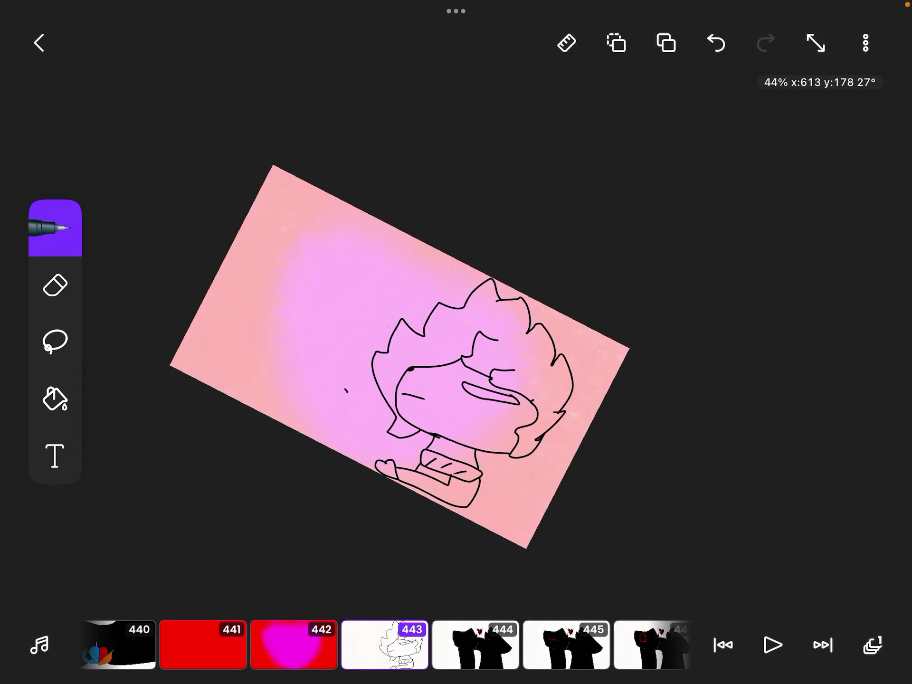
Draw a bow on top of the hair, replacing an undone first loop
scroll(456, 343, "up", 4)
mouse_move(605, 304)
left_mouse_down()
mouse_move(525, 181)
mouse_move(563, 288)
left_mouse_up()
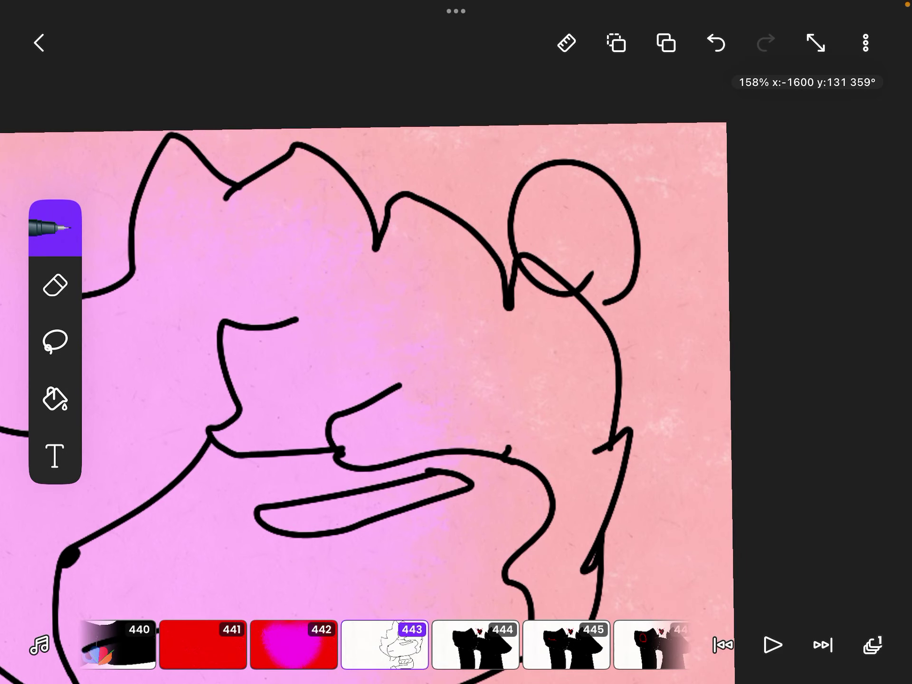
key("ctrl+z")
scroll(456, 342, "up", 2)
scroll(456, 342, "up", 1)
mouse_move(637, 238)
left_mouse_down()
mouse_move(537, 78)
mouse_move(589, 286)
mouse_move(718, 285)
mouse_move(580, 314)
mouse_move(634, 214)
mouse_move(597, 365)
left_mouse_up()
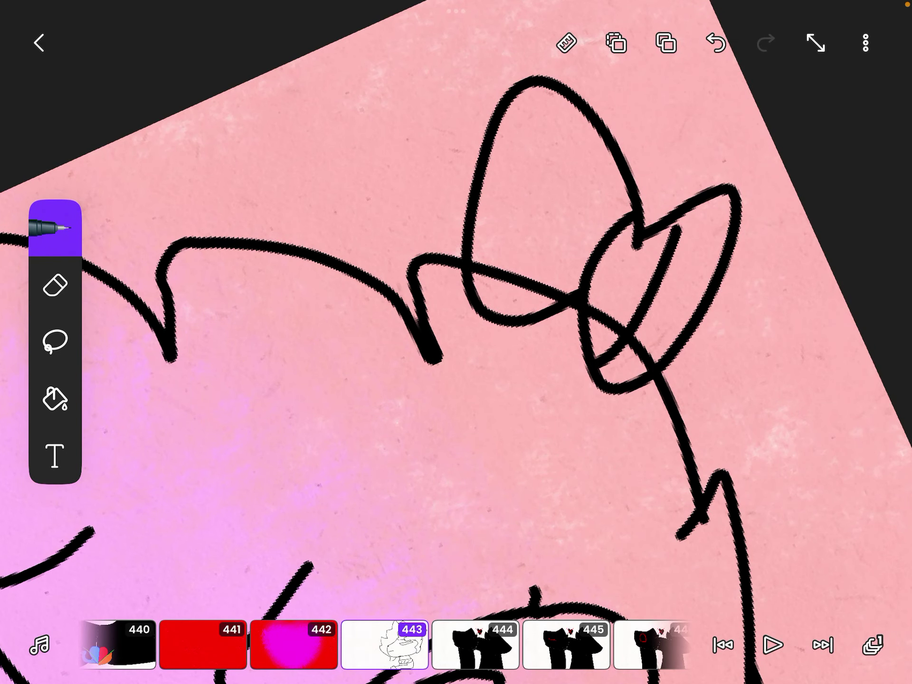
scroll(456, 342, "down", 3)
scroll(456, 342, "up", 3)
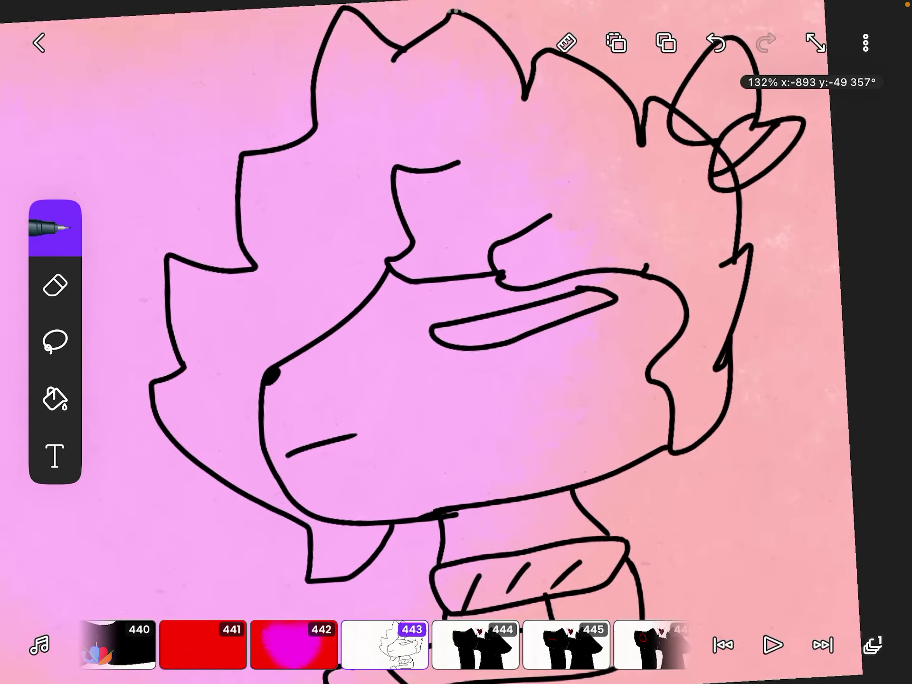
scroll(456, 342, "down", 3)
scroll(456, 342, "up", 1)
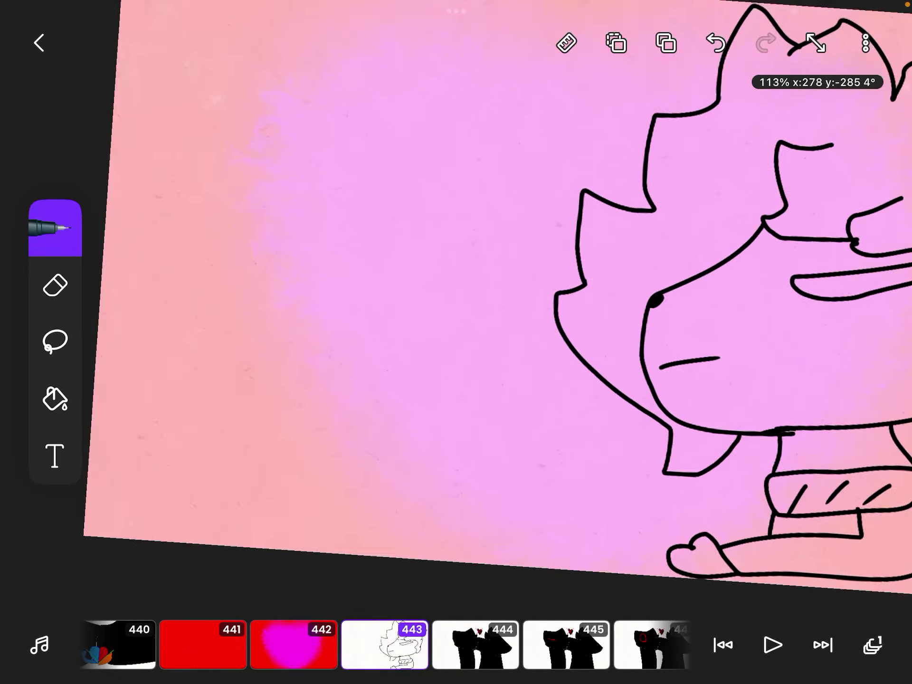
scroll(456, 342, "down", 2)
scroll(456, 342, "up", 3)
scroll(456, 343, "up", 2)
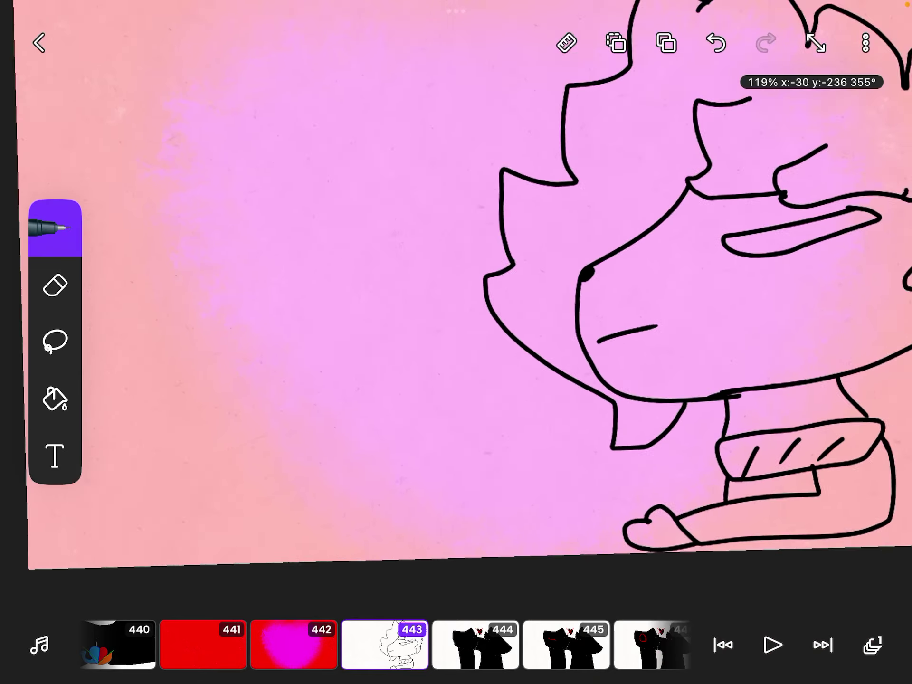
scroll(456, 342, "down", 2)
scroll(457, 342, "down", 2)
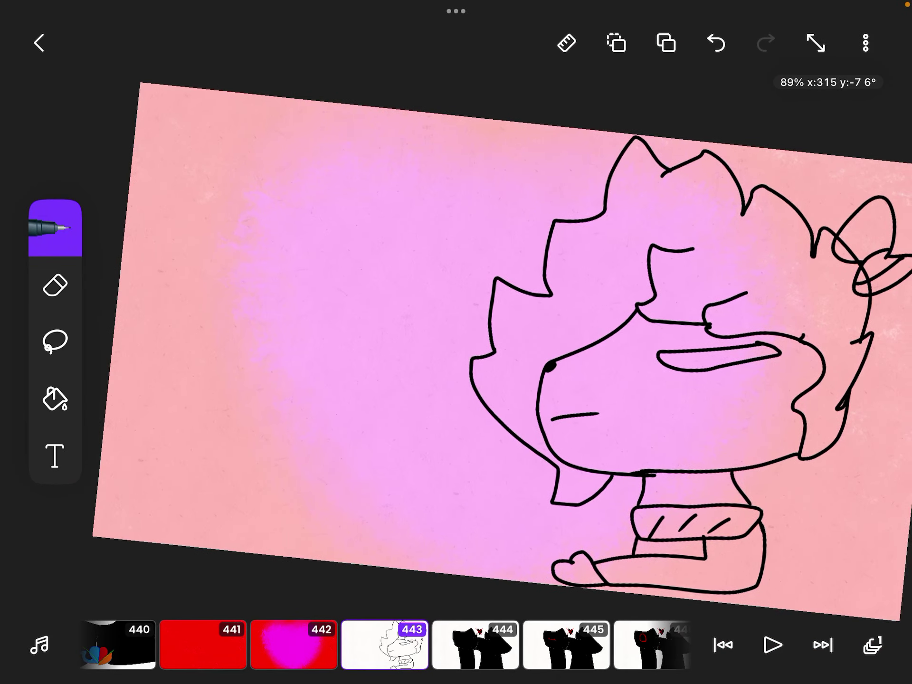
Draw two long lines, one across the upper right and one along the lower right
scroll(456, 342, "right", 5)
left_click_drag(570, 239, 736, 277)
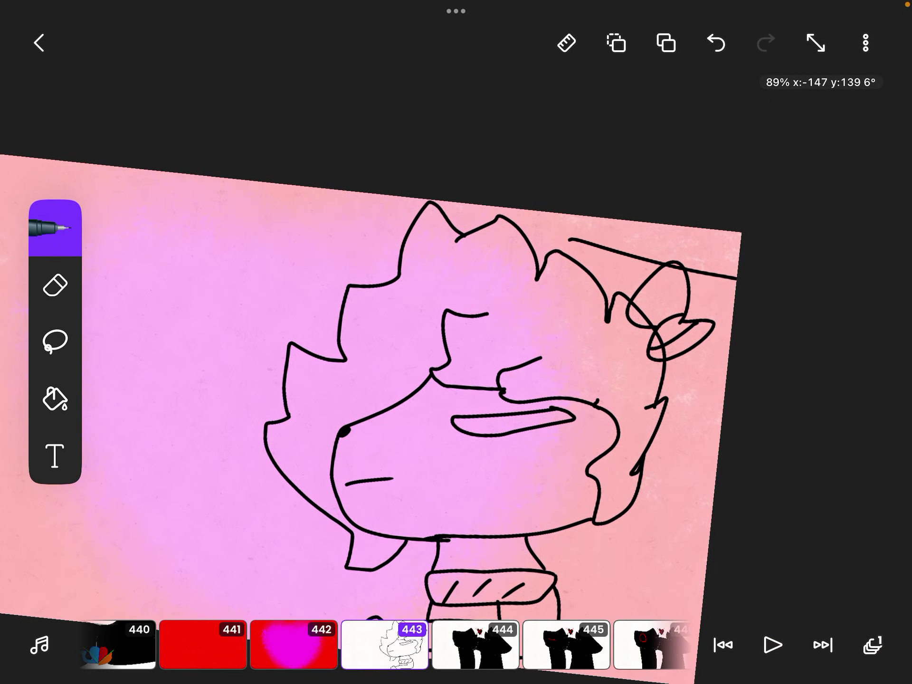
left_click_drag(713, 497, 625, 563)
scroll(456, 342, "up", 5)
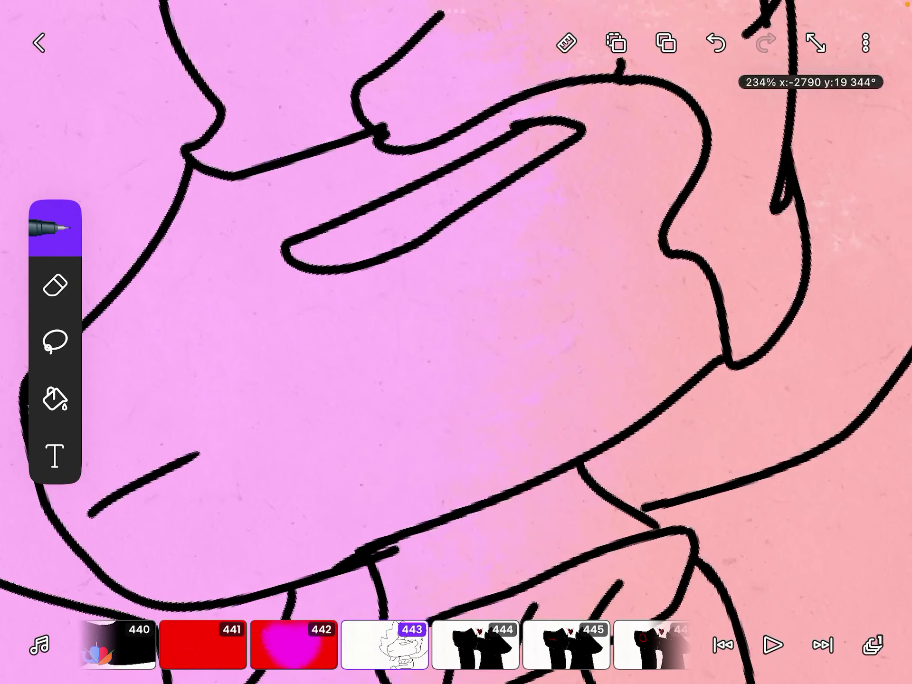
scroll(456, 342, "down", 3)
scroll(457, 342, "up", 3)
scroll(456, 342, "down", 4)
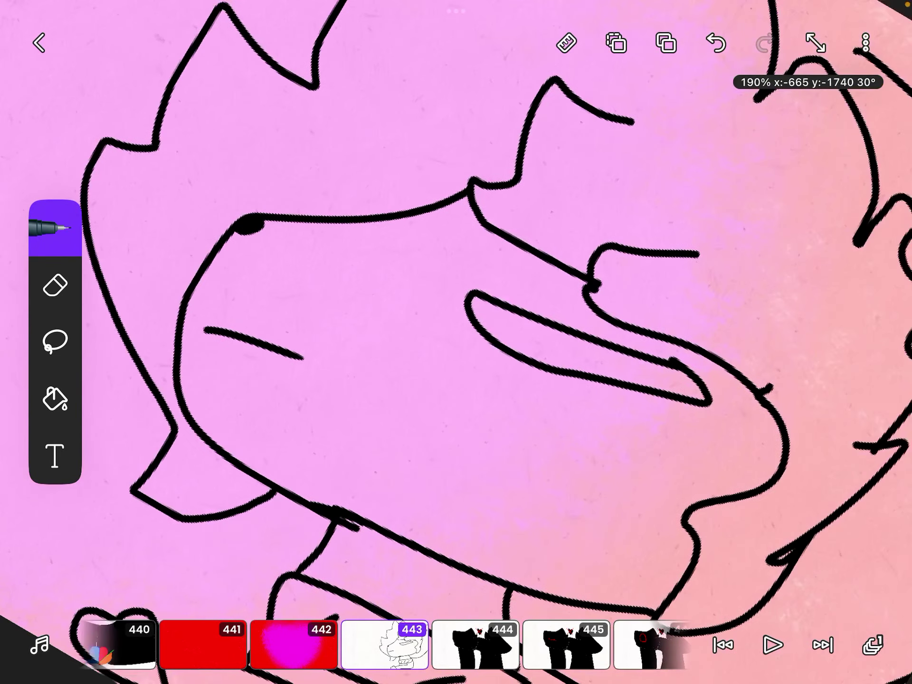
scroll(456, 342, "up", 4)
Try a tongue stroke under the mouth, then undo it
left_click_drag(472, 278, 656, 285)
scroll(457, 342, "down", 8)
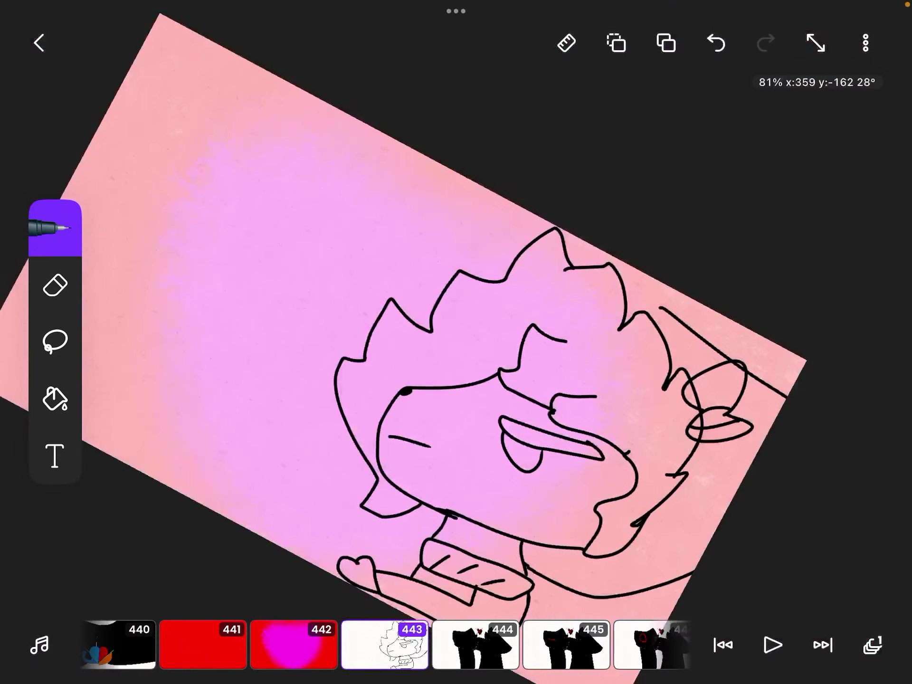
key("ctrl+z")
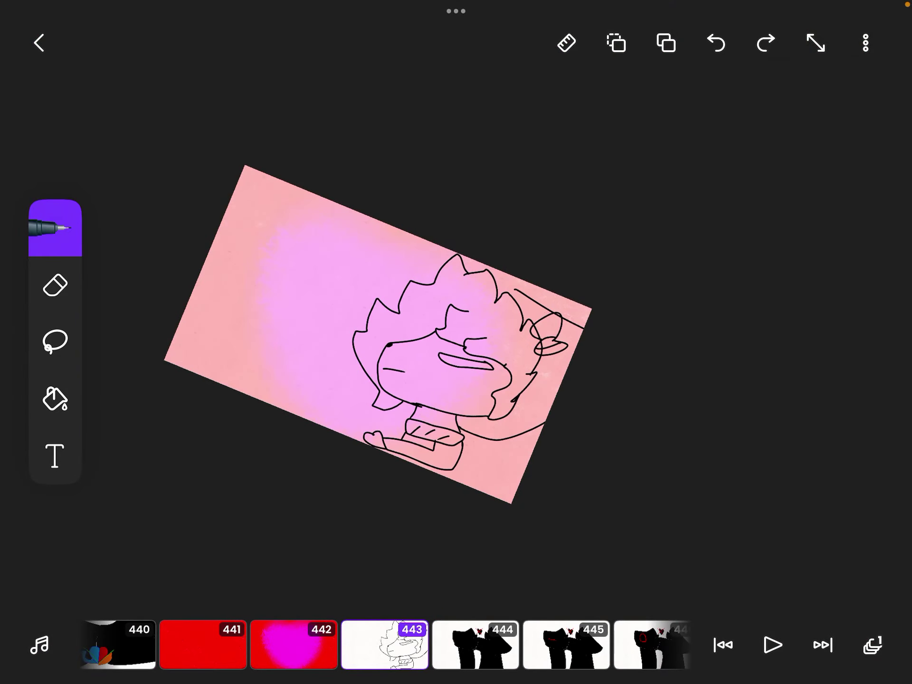
scroll(456, 342, "up", 3)
scroll(456, 342, "up", 5)
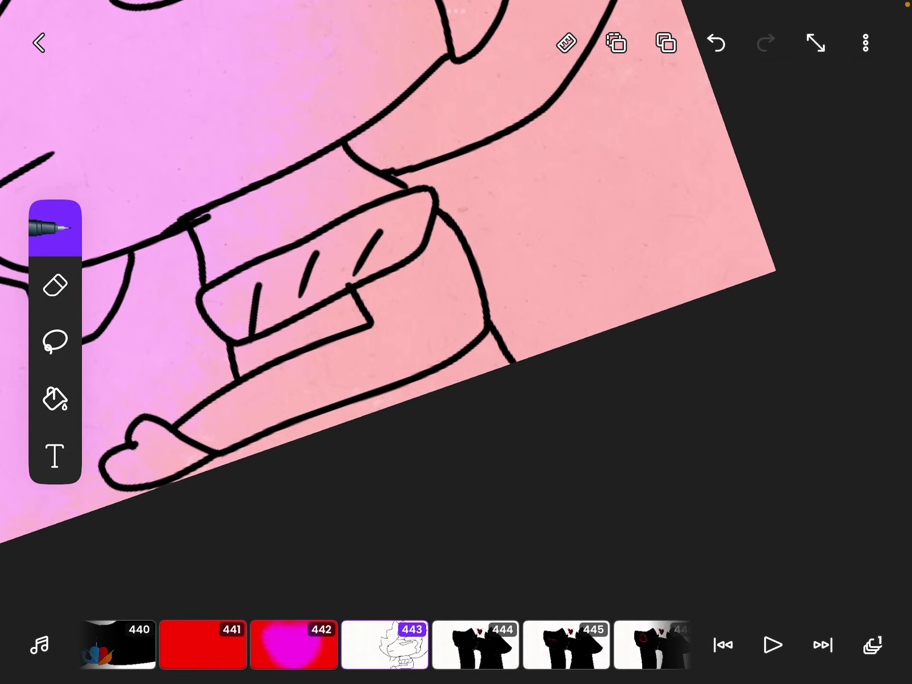
left_click(56, 398)
Fill the hair and the bow's centre triangle coral, undoing an accidental face fill
left_click(55, 304)
left_click(137, 534)
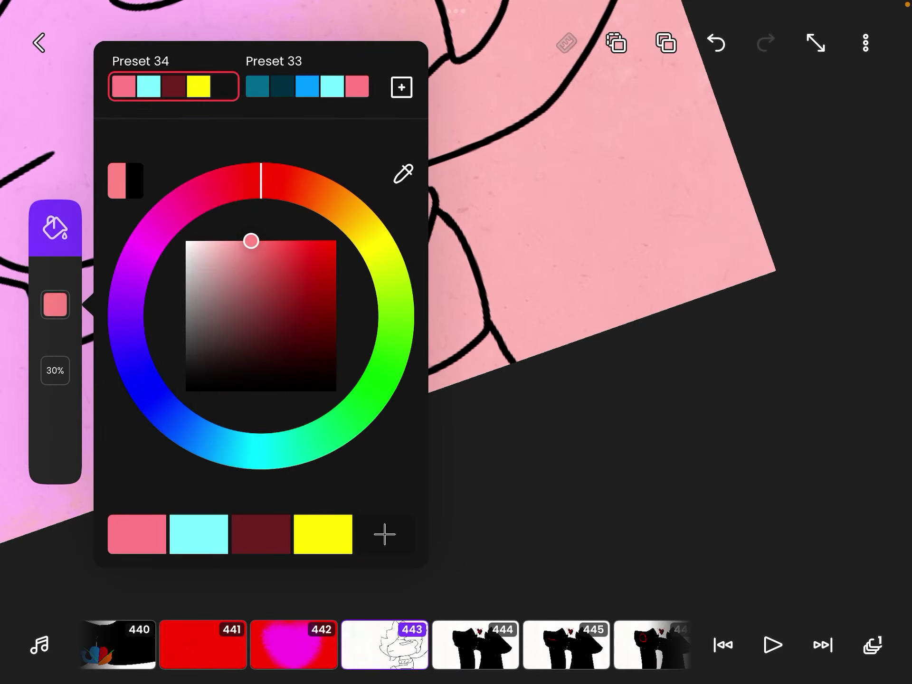
scroll(570, 342, "down", 5)
left_click(314, 200)
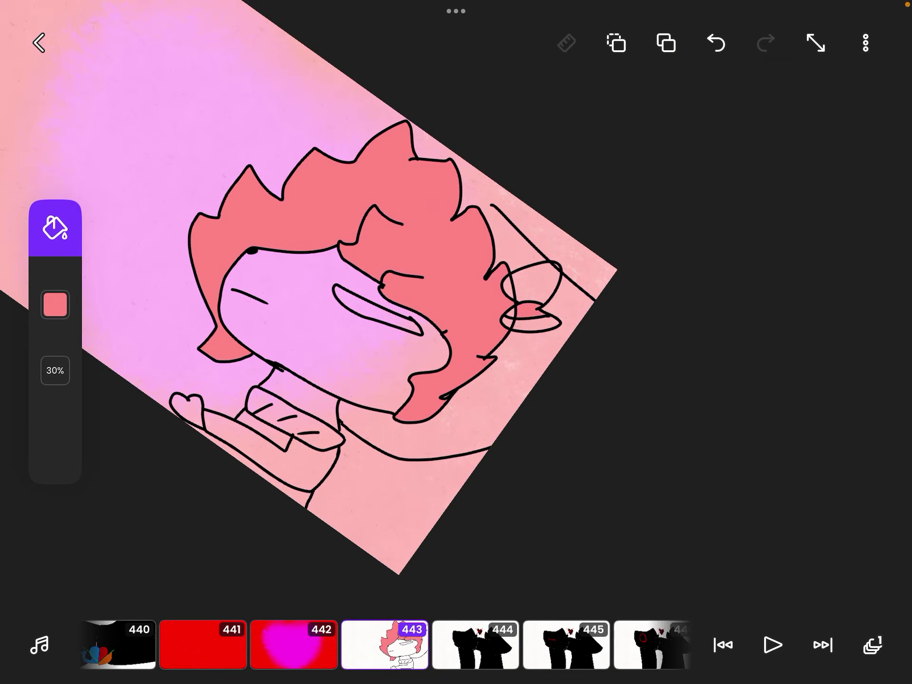
scroll(456, 342, "up", 5)
left_click(237, 475)
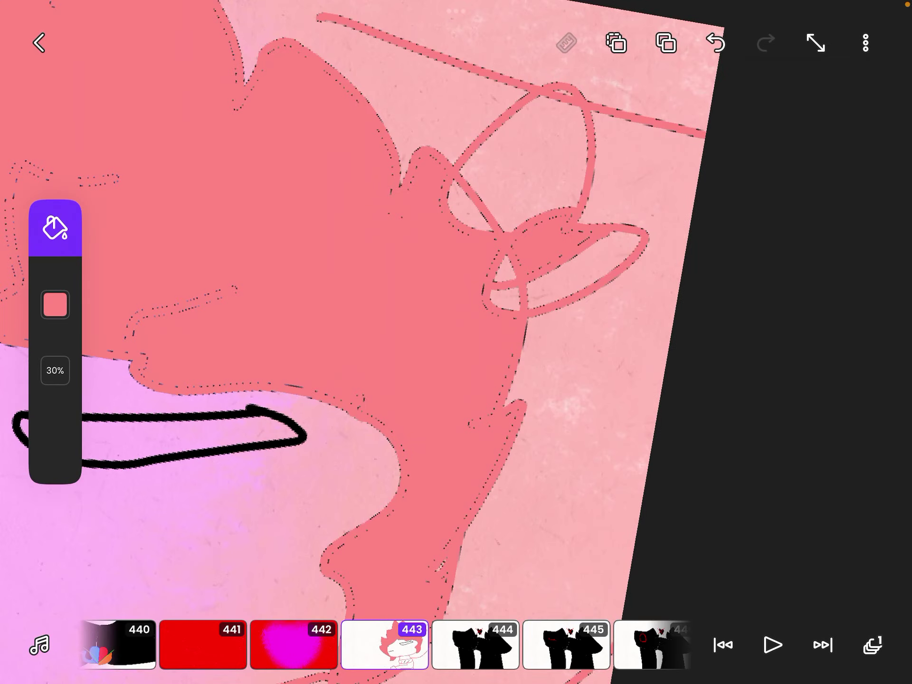
left_click(716, 43)
scroll(456, 342, "up", 5)
left_click(414, 371)
Close a gap in the hair outline with the pen, then fill the remaining hair area coral
left_click(55, 228)
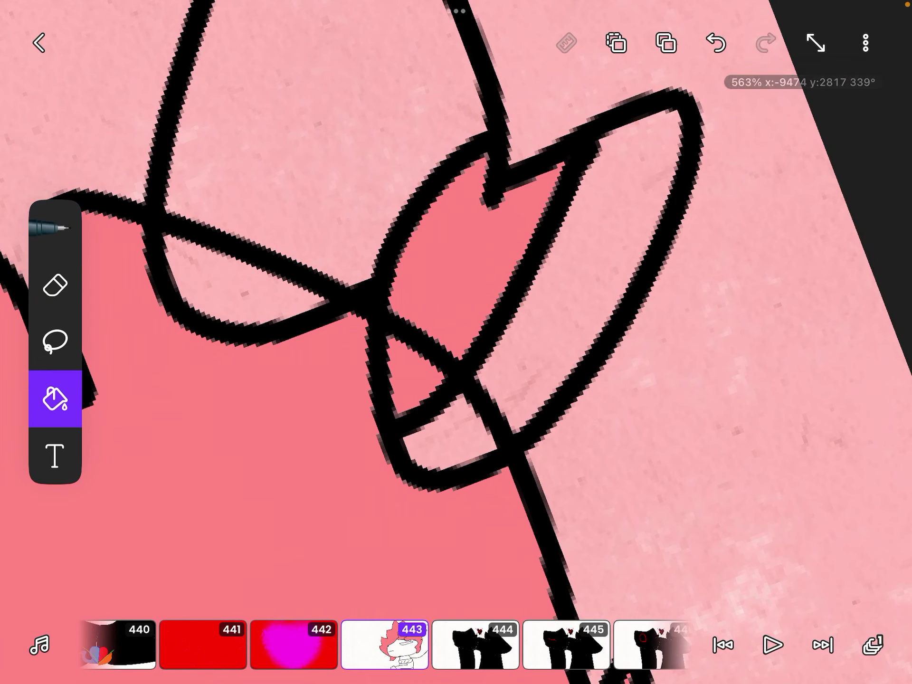
left_click(55, 228)
scroll(456, 342, "down", 10)
left_click_drag(237, 394, 233, 452)
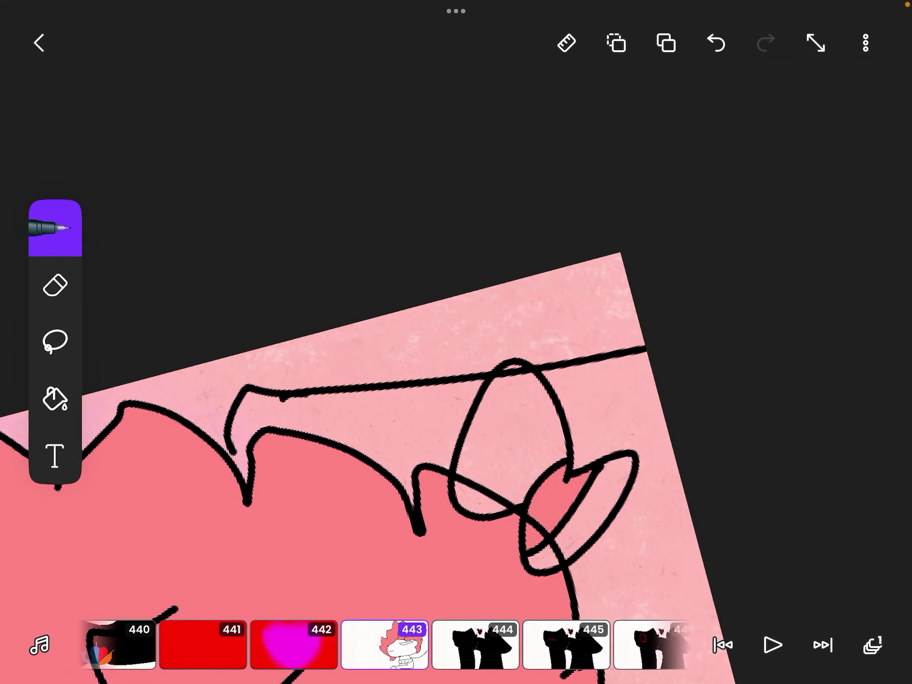
left_click(55, 399)
left_click(356, 418)
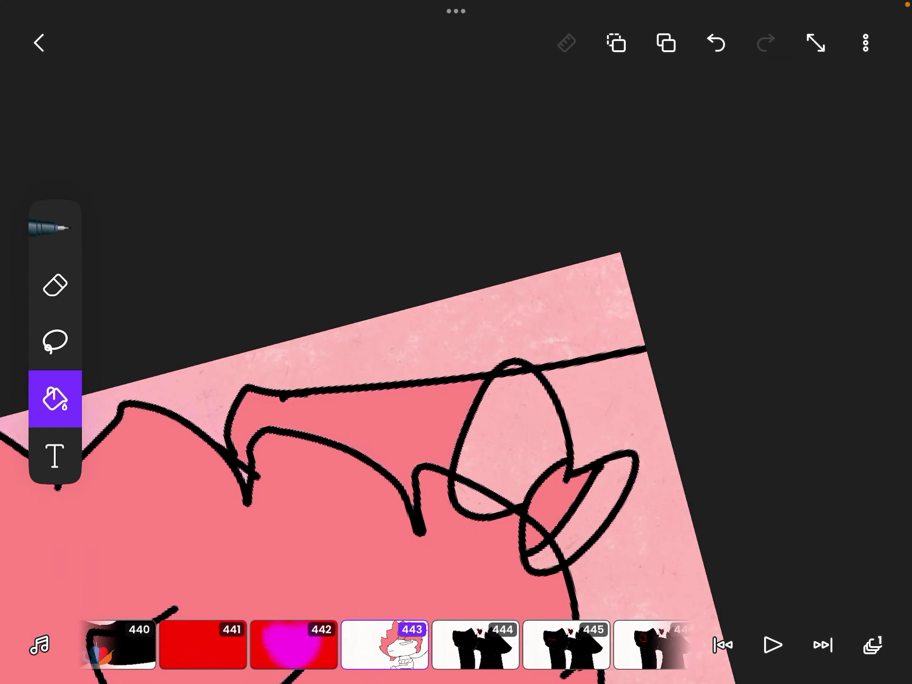
scroll(456, 342, "down", 3)
scroll(456, 342, "down", 2)
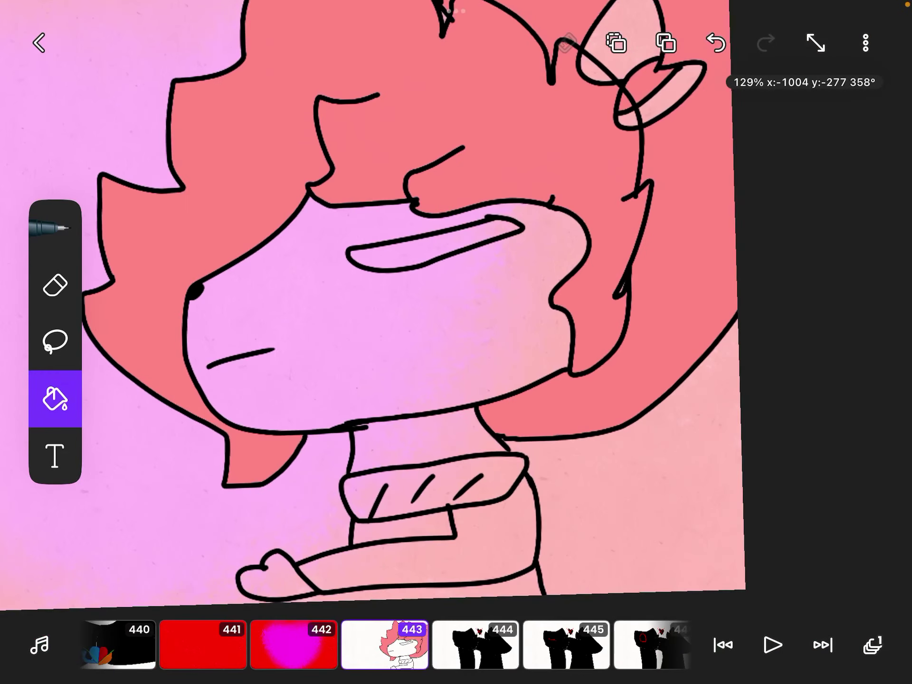
left_click(55, 399)
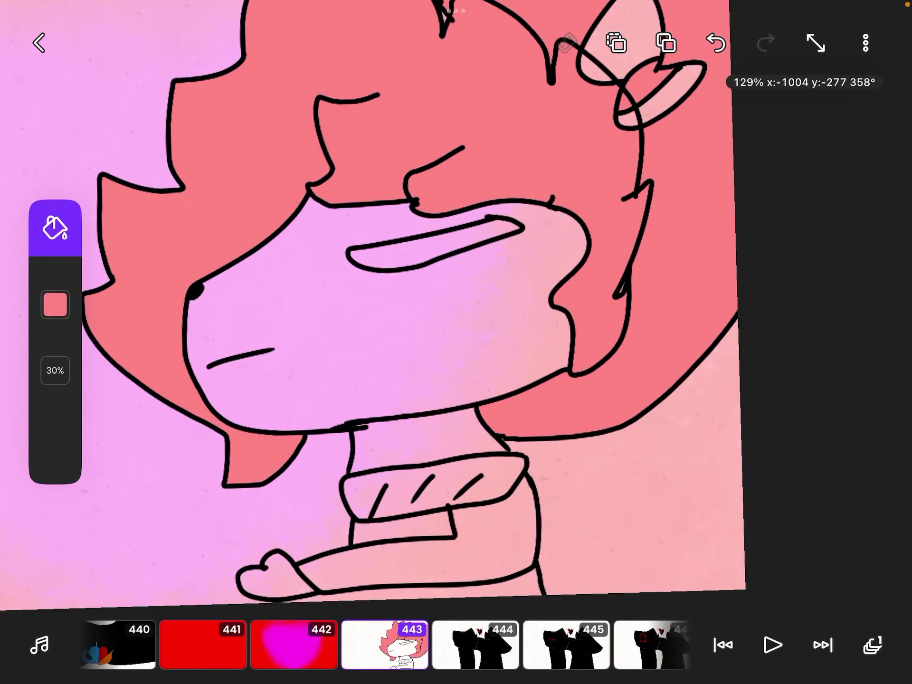
left_click(55, 304)
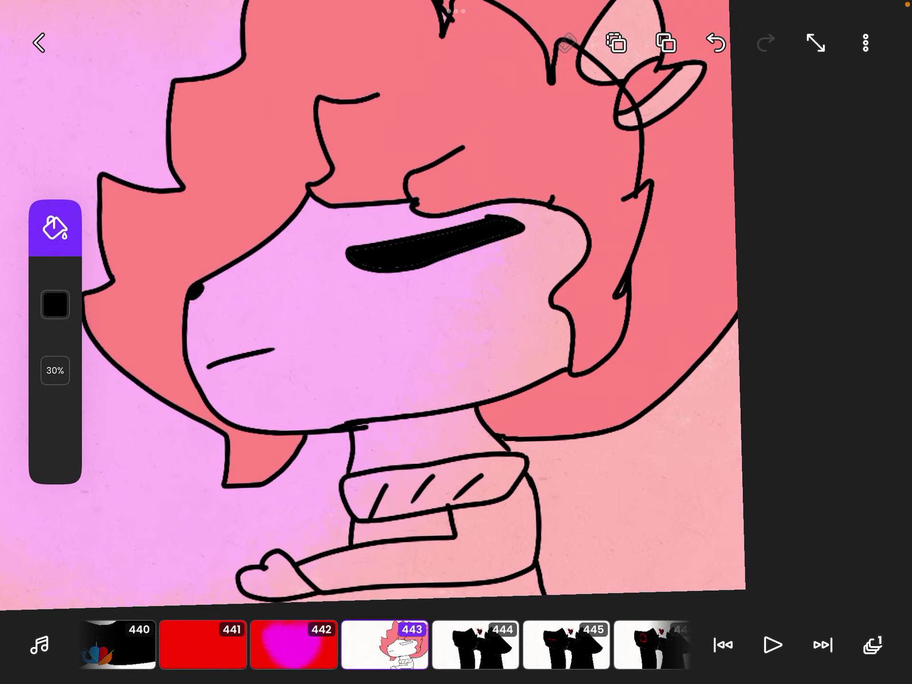
scroll(456, 342, "down", 2)
Choose the cyan fill colour and fill the sleeve and sweater body
left_click(55, 304)
left_click(239, 241)
left_click_drag(238, 241, 260, 241)
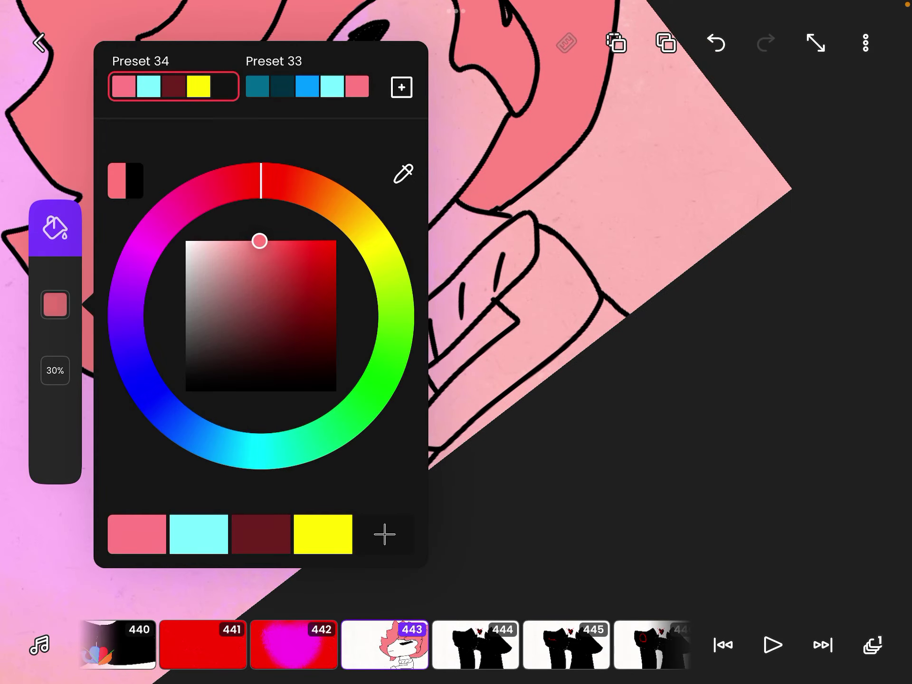
left_click(198, 534)
left_click(55, 304)
left_click(561, 285)
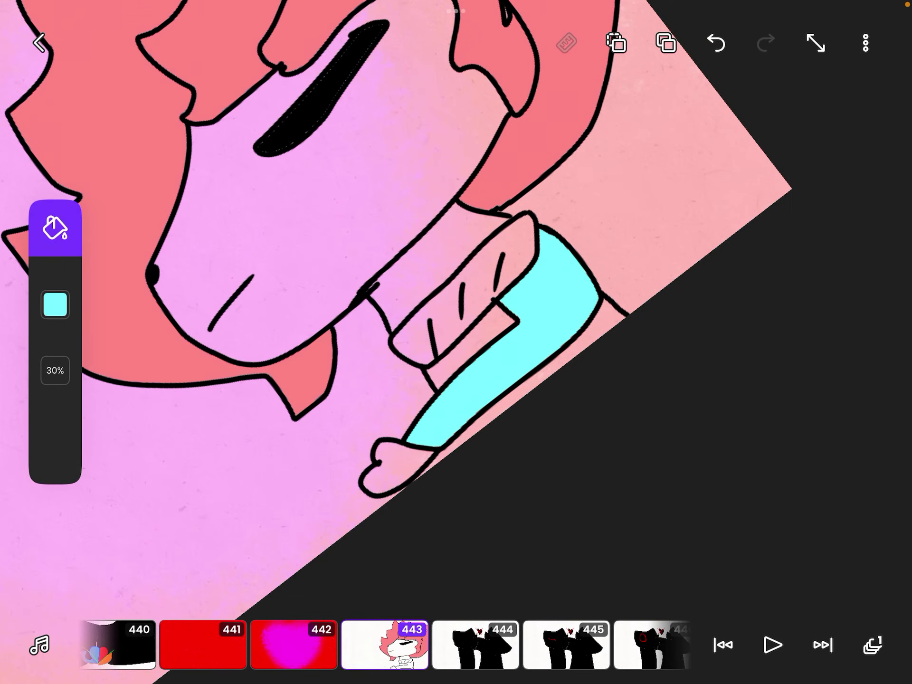
left_click(471, 345)
scroll(456, 342, "up", 3)
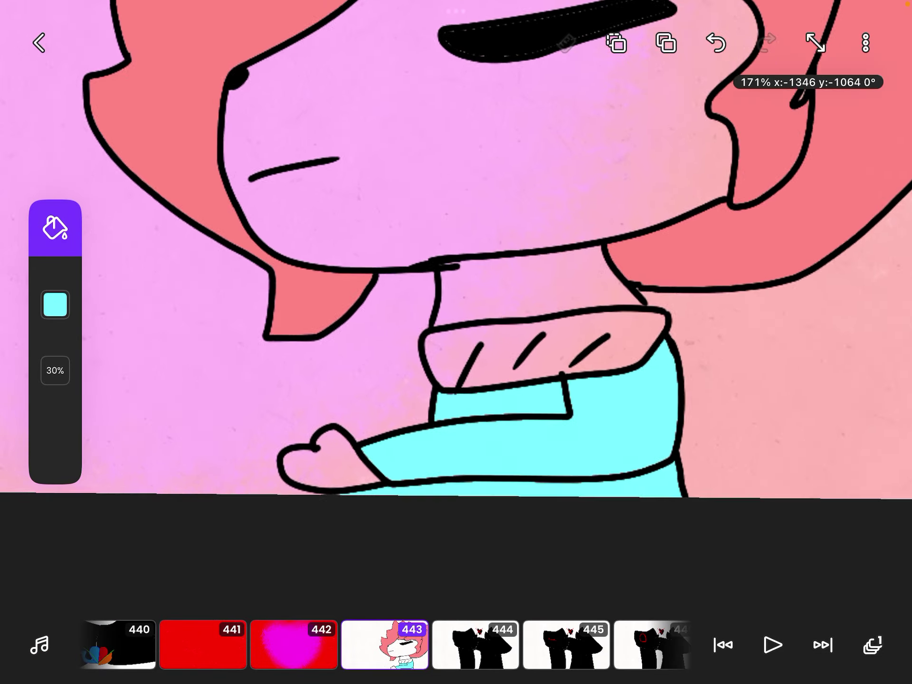
Switch the fill colour to a darker teal shade for the collar
left_click(55, 304)
left_click(254, 283)
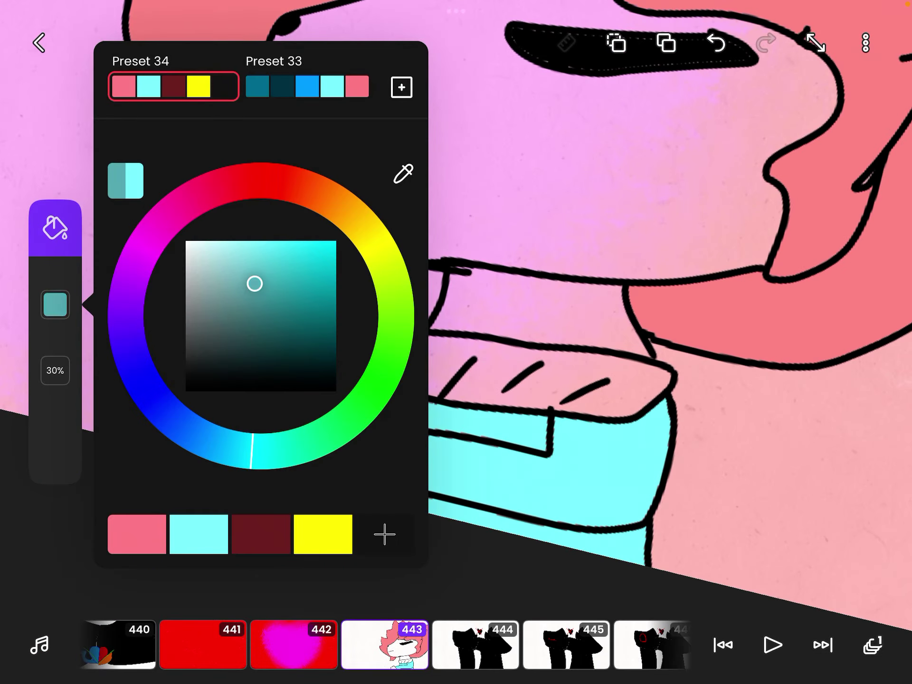
scroll(456, 342, "down", 5)
scroll(456, 342, "up", 3)
scroll(456, 342, "down", 4)
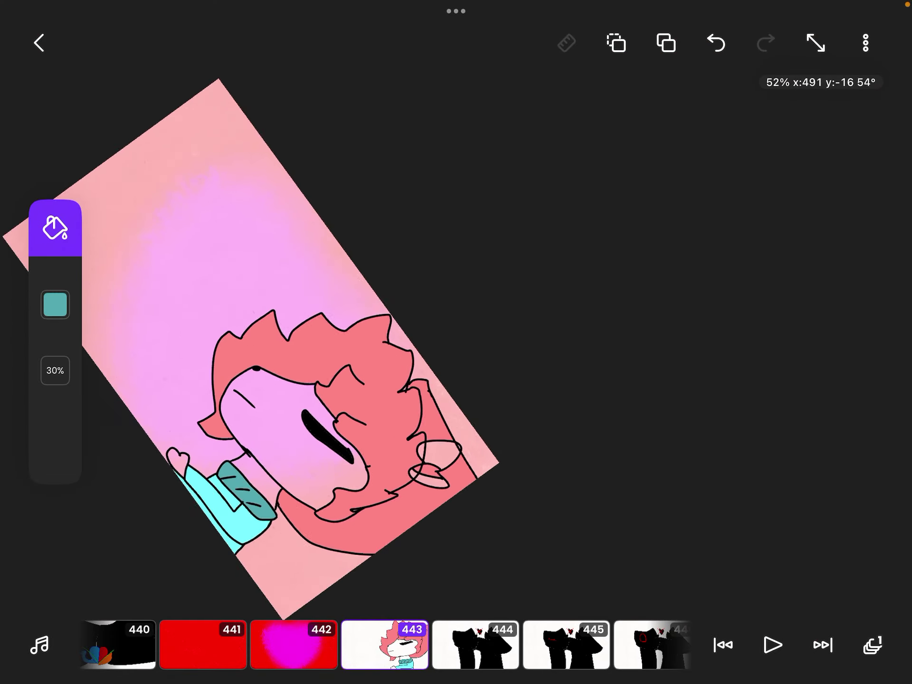
scroll(456, 342, "up", 5)
scroll(456, 342, "down", 1)
scroll(456, 342, "up", 1)
Draw a large round face outline left of the character, undoing an abandoned spiral oval first
left_click(55, 229)
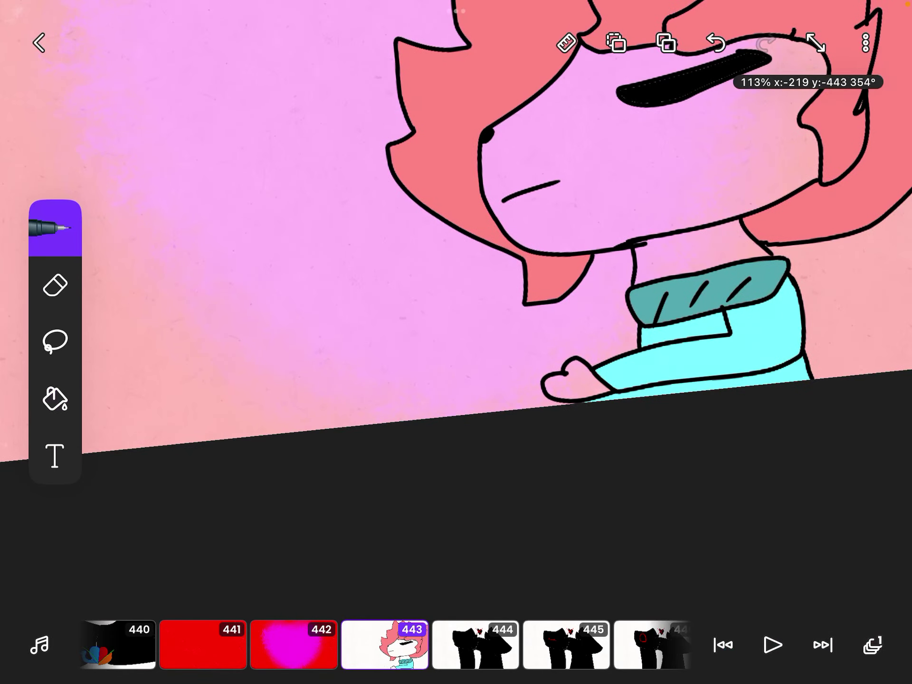
scroll(456, 342, "down", 2)
mouse_move(458, 313)
left_mouse_down()
mouse_move(604, 461)
mouse_move(596, 317)
left_mouse_up()
mouse_move(610, 343)
left_mouse_down()
mouse_move(626, 380)
mouse_move(550, 342)
left_mouse_up()
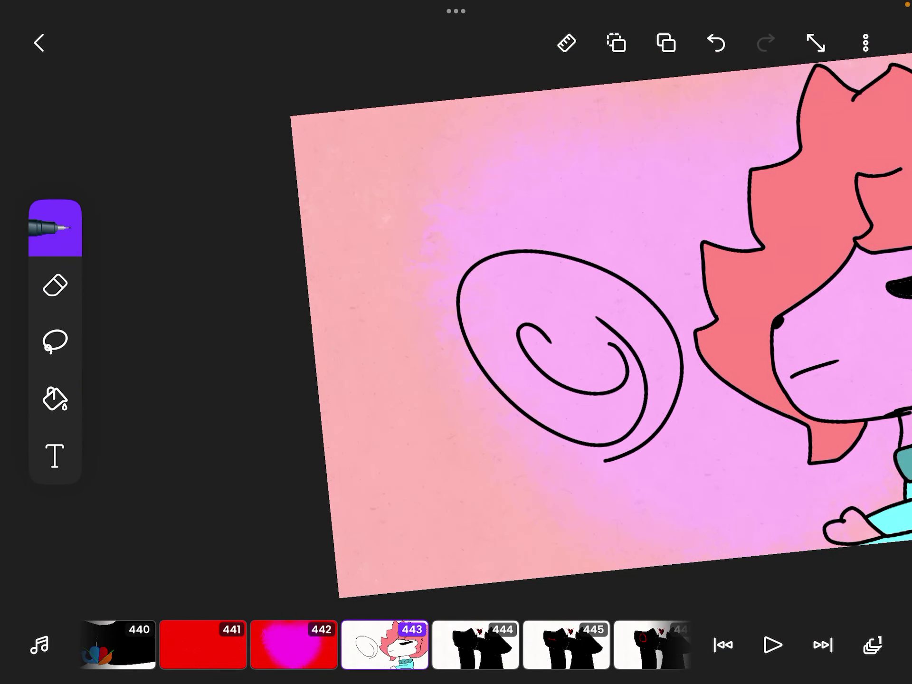
key("ctrl+z")
key("ctrl+z")
key("ctrl+z")
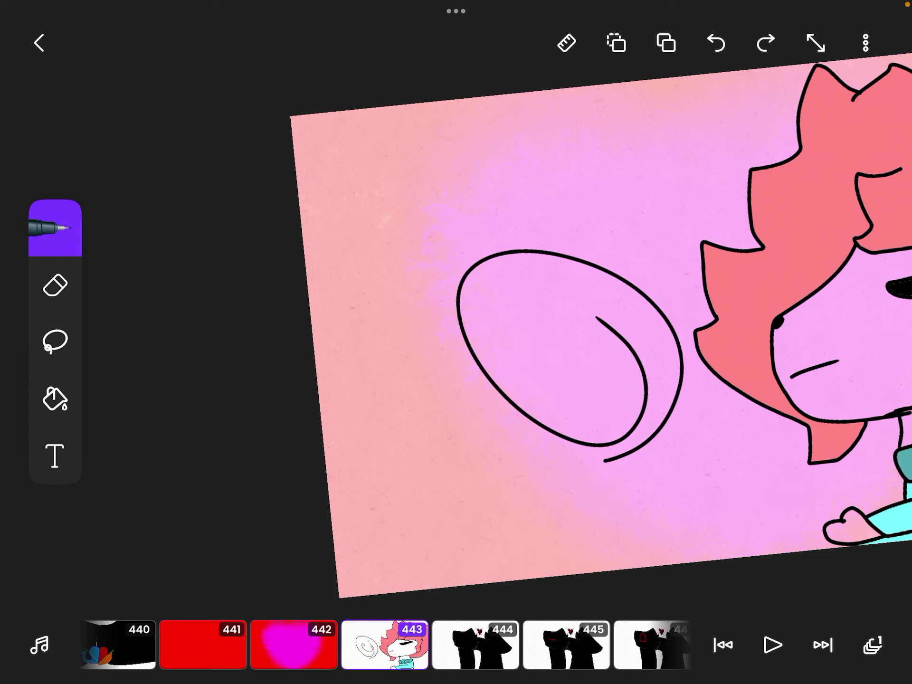
key("Delete")
mouse_move(525, 468)
left_mouse_down()
mouse_move(672, 254)
mouse_move(384, 340)
left_mouse_up()
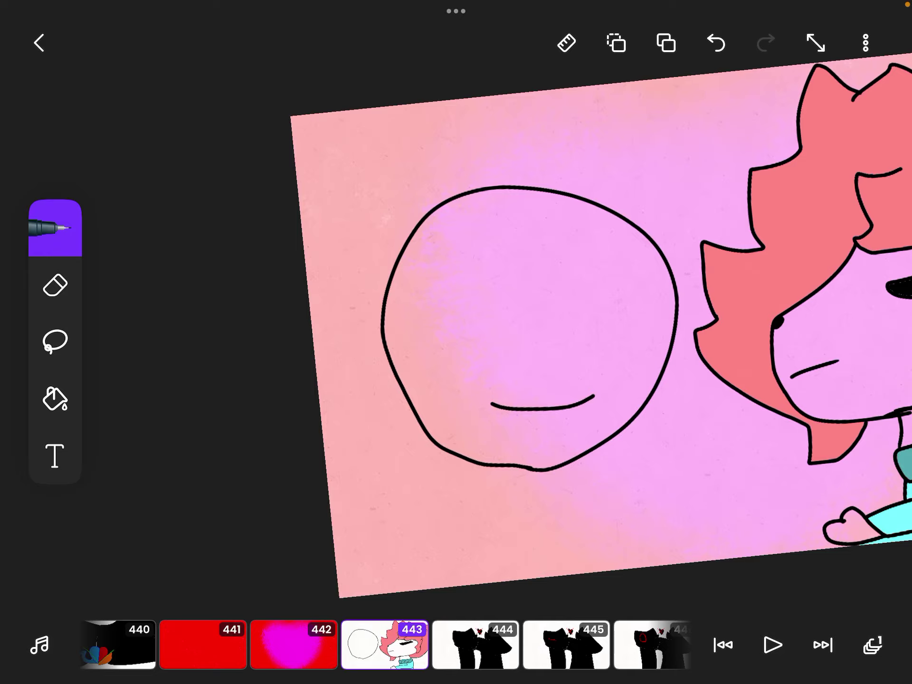
Add an open-mouth lower lip to the face and write a wavy 'w' with a dot above it
scroll(566, 456, "up", 5)
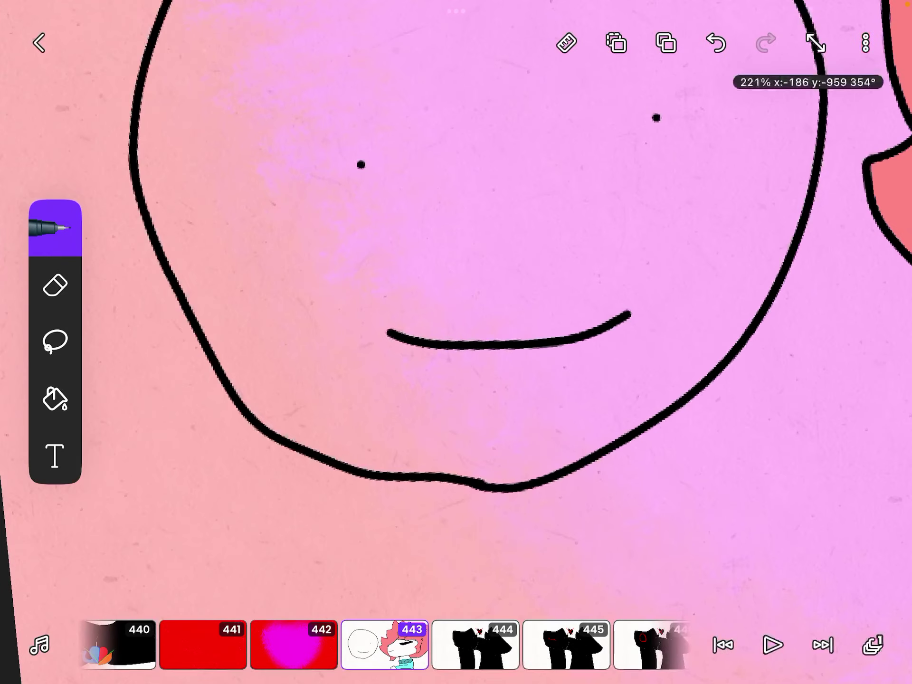
mouse_move(391, 347)
left_mouse_down()
mouse_move(543, 422)
mouse_move(630, 303)
left_mouse_up()
scroll(457, 342, "down", 5)
scroll(456, 342, "up", 6)
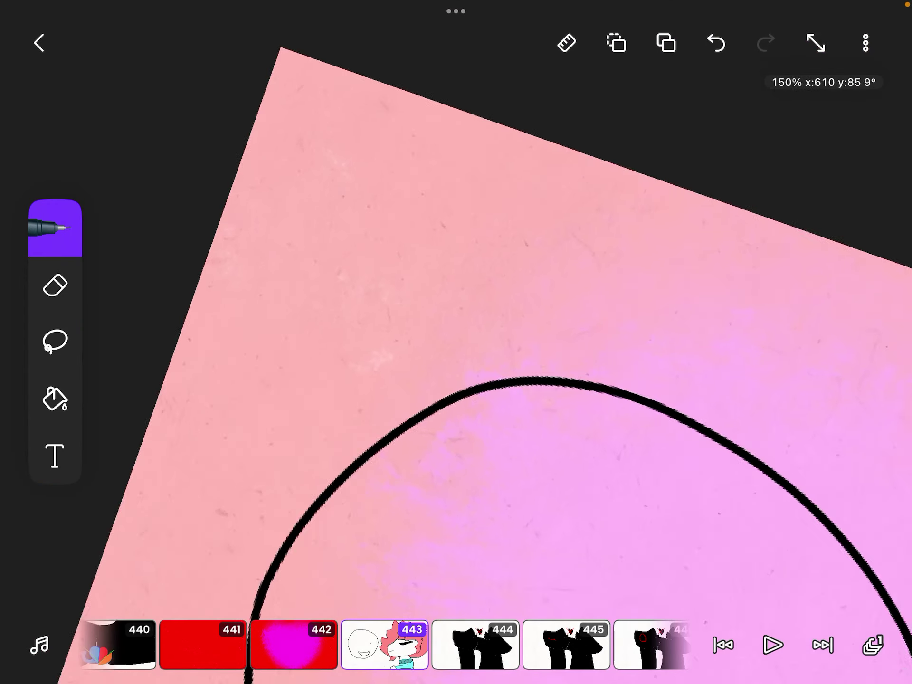
mouse_move(284, 245)
left_mouse_down()
mouse_move(362, 281)
mouse_move(499, 320)
left_mouse_up()
left_click(588, 232)
Write the letters 'T', 'h' and an F-shaped letter beside the 'w'
left_click_drag(565, 407, 627, 243)
left_click_drag(531, 219, 591, 233)
left_click_drag(677, 245, 644, 405)
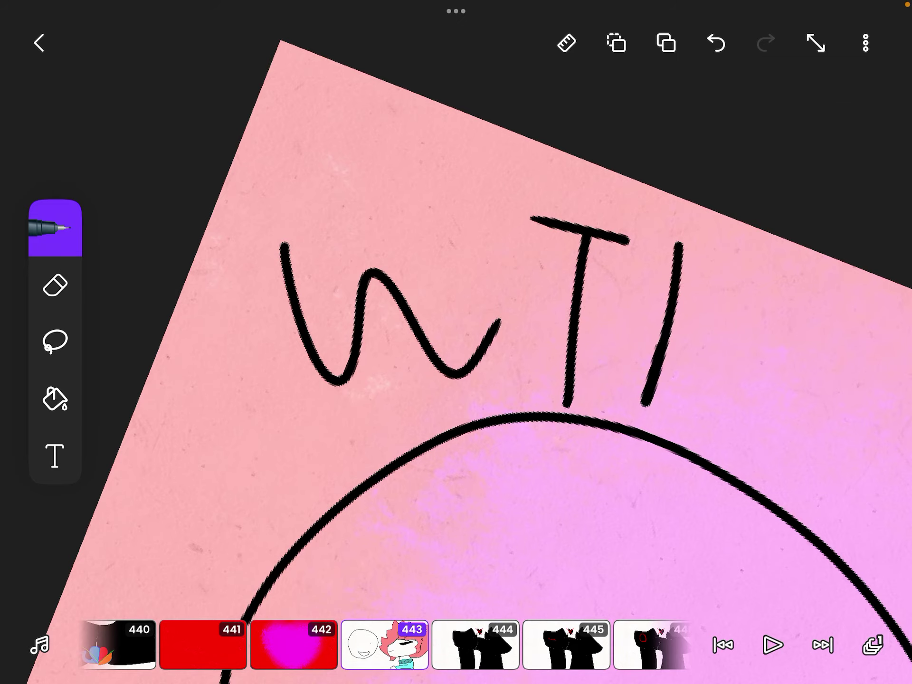
left_click_drag(656, 333, 765, 364)
scroll(456, 342, "right", 10)
left_click_drag(468, 428, 574, 276)
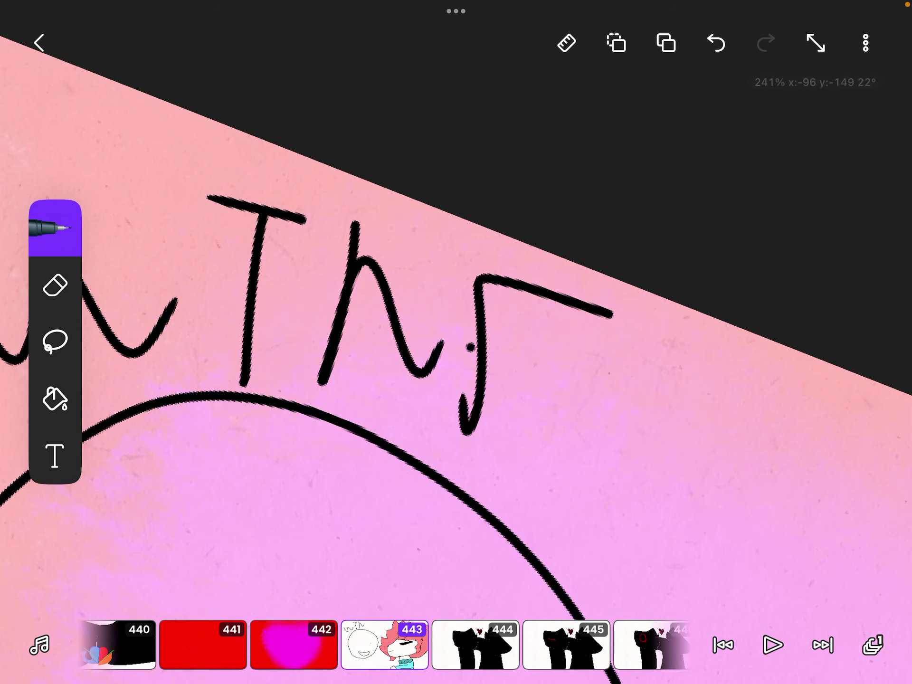
left_click_drag(484, 347, 629, 385)
scroll(456, 342, "down", 8)
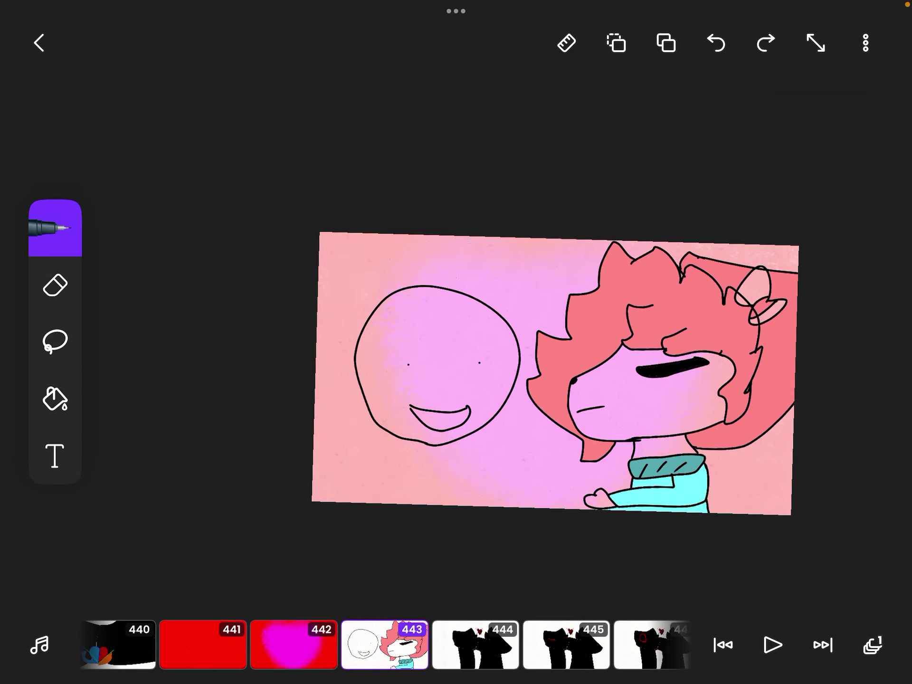
key("ctrl+z")
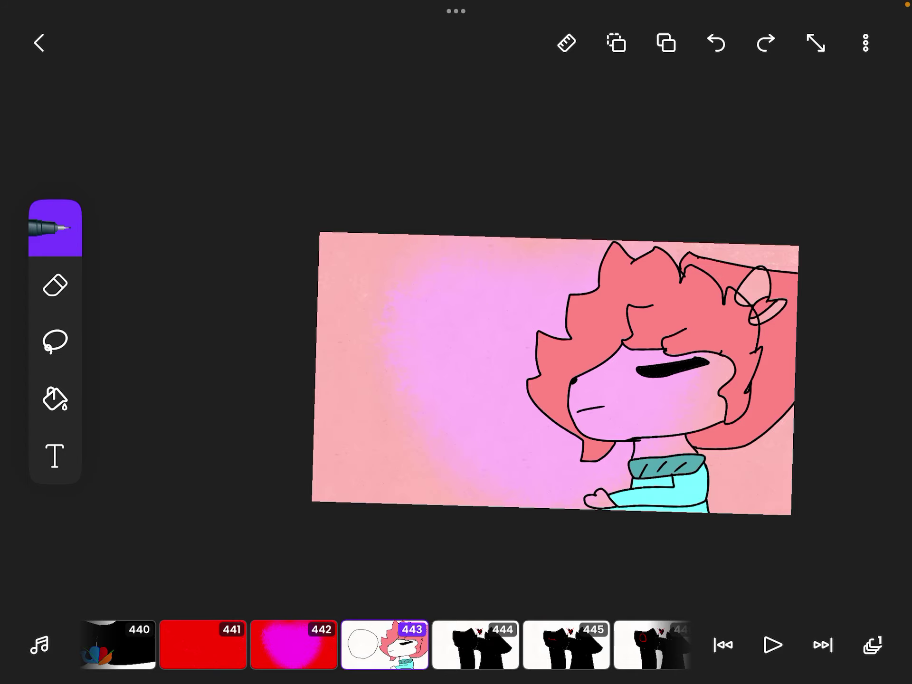
scroll(456, 342, "up", 10)
scroll(456, 342, "up", 5)
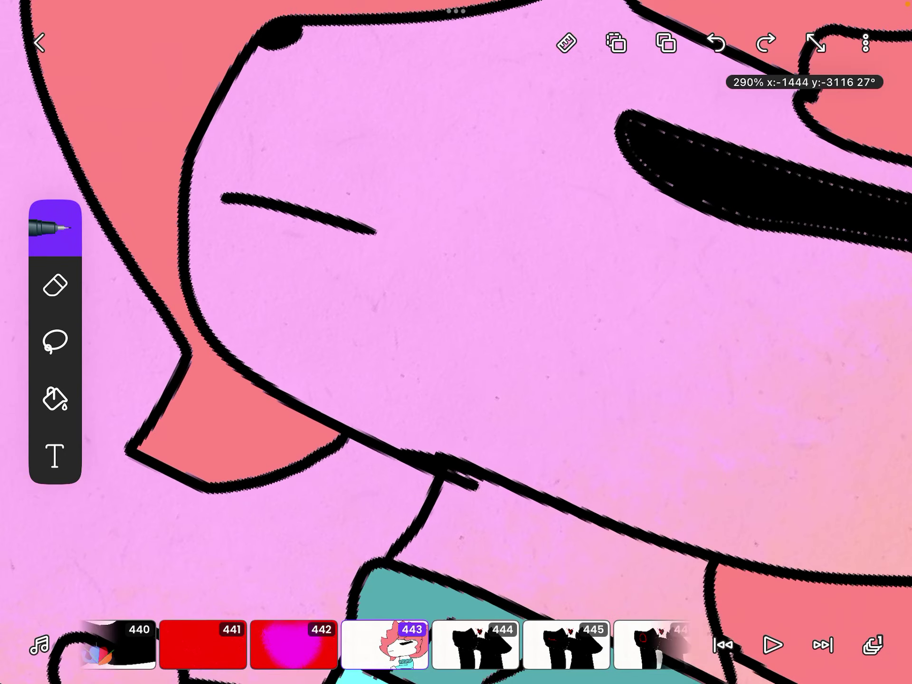
left_click_drag(305, 247, 350, 230)
left_click(295, 373)
scroll(456, 342, "down", 10)
scroll(456, 342, "left", 10)
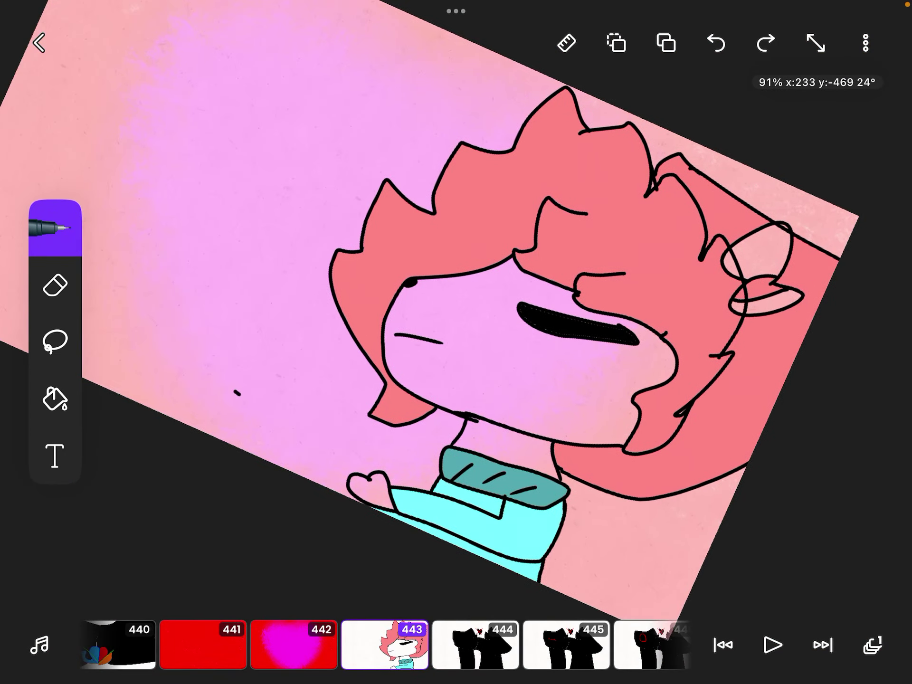
mouse_move(307, 335)
left_mouse_down()
mouse_move(437, 161)
mouse_move(304, 324)
left_mouse_up()
left_click(716, 42)
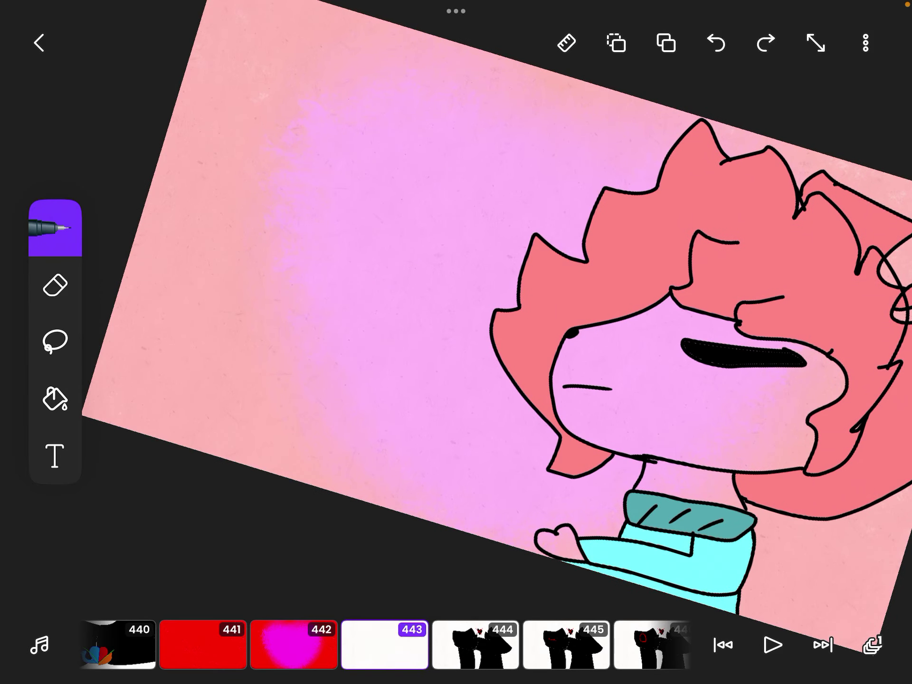
left_click_drag(220, 285, 432, 370)
left_click_drag(129, 288, 221, 286)
scroll(456, 342, "up", 5)
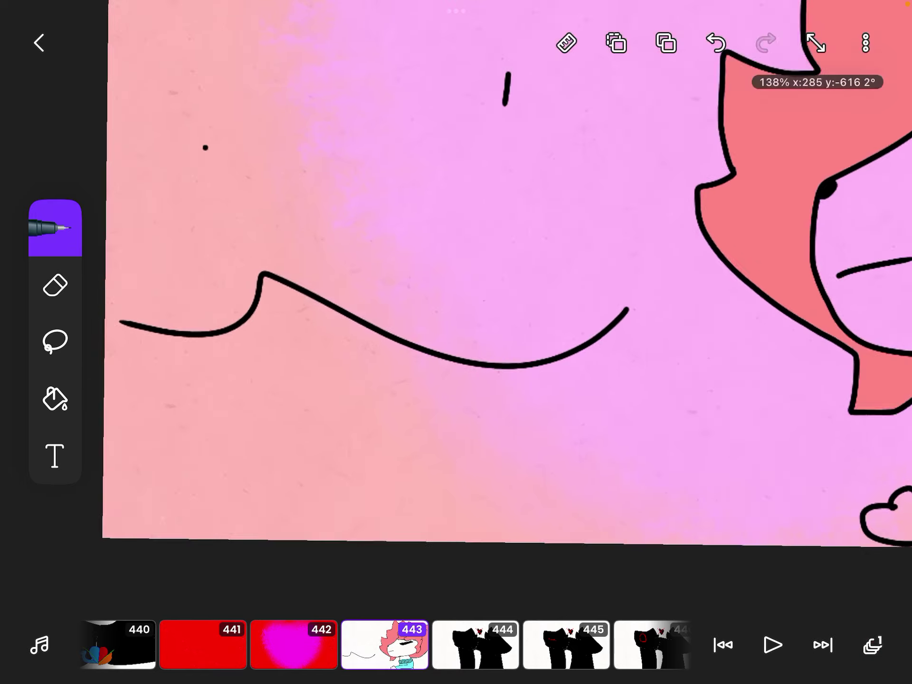
scroll(456, 342, "up", 3)
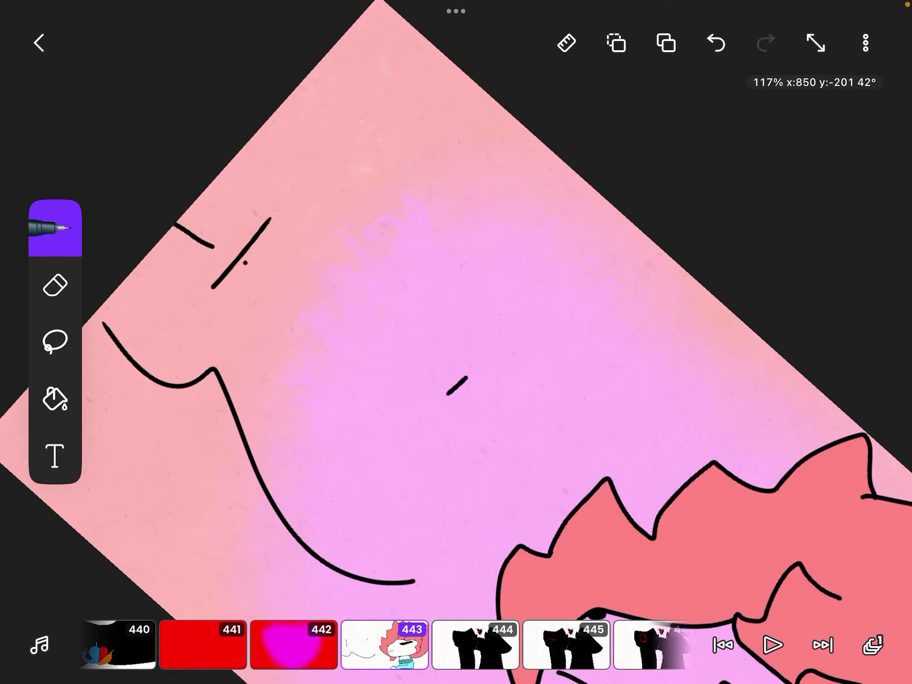
key("ctrl+z")
key("ctrl+z")
scroll(456, 342, "down", 5)
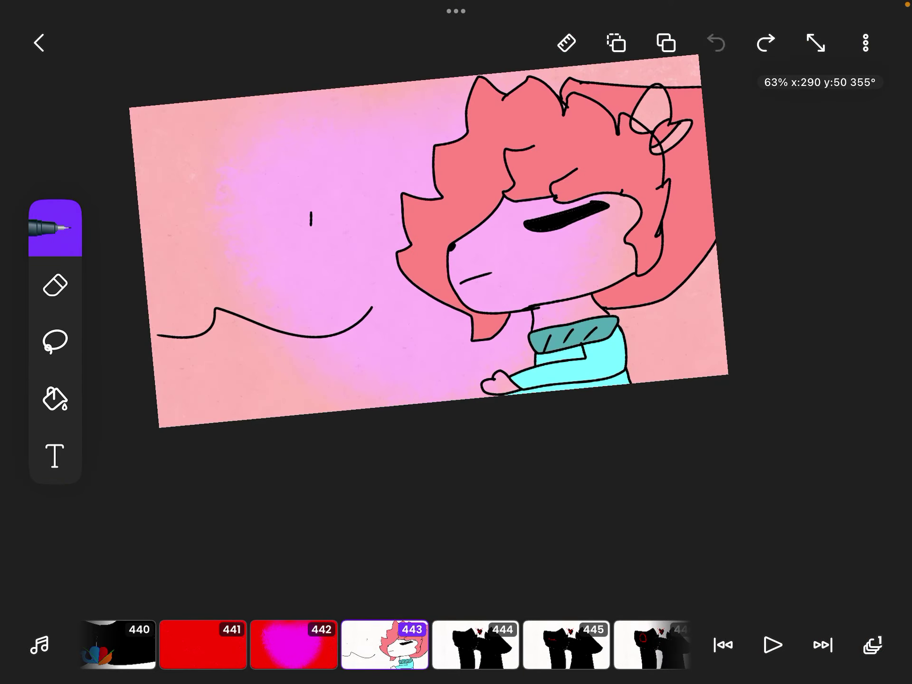
left_click_drag(182, 231, 164, 256)
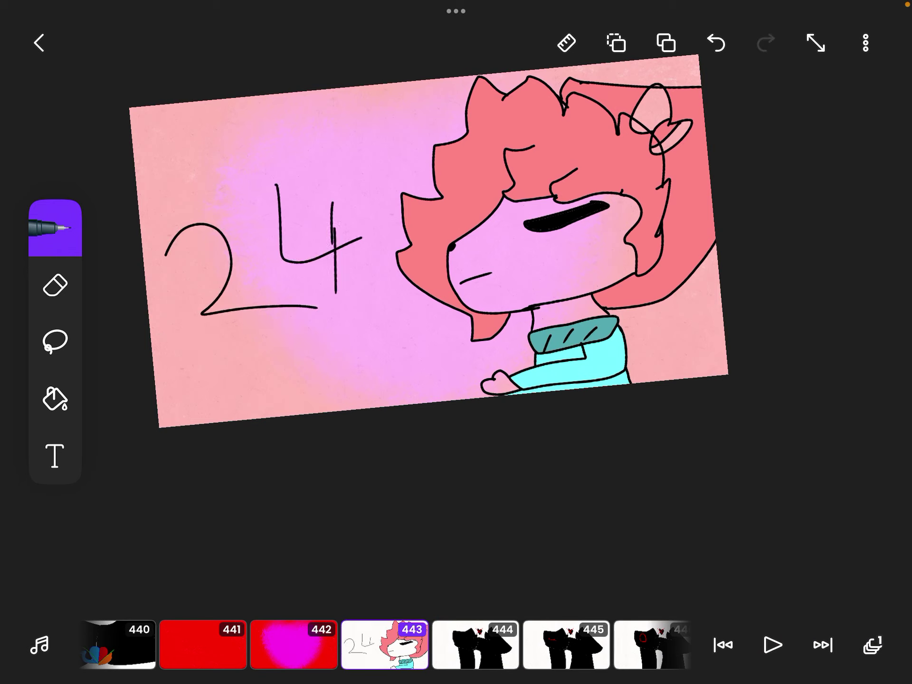
left_click_drag(357, 354, 370, 361)
left_click_drag(363, 308, 369, 353)
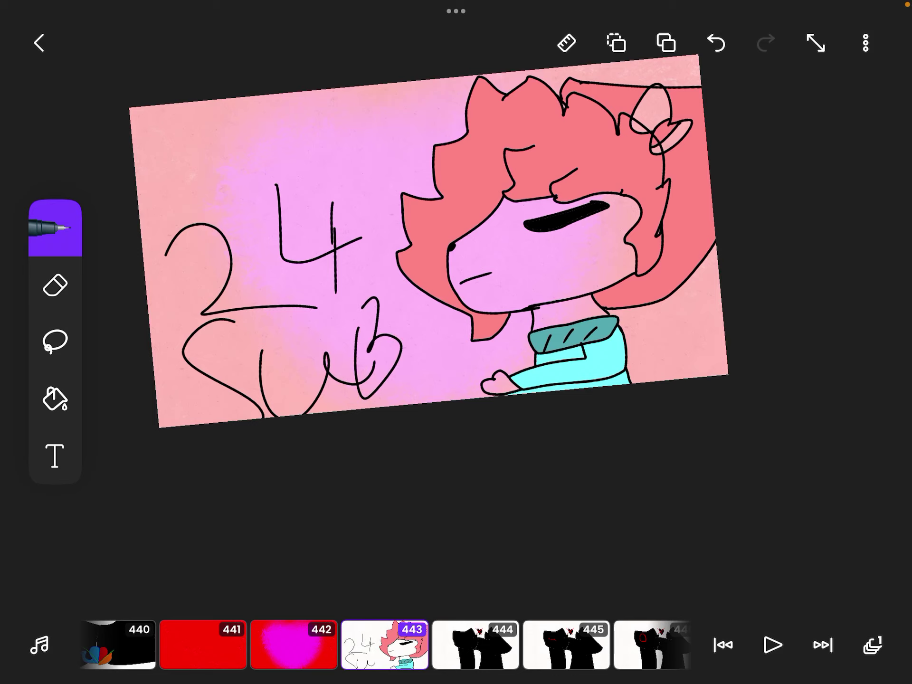
key("ctrl+z")
key("ctrl+z")
key("ctrl+z")
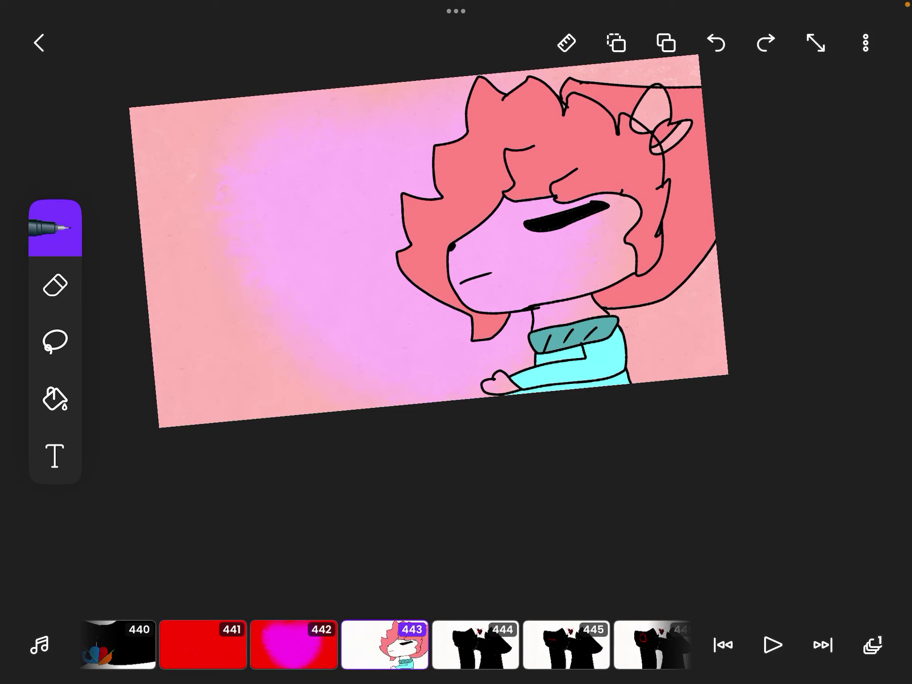
left_click(476, 645)
Step forward one frame at a time from frame 445 to blank frame 448
left_click(639, 620)
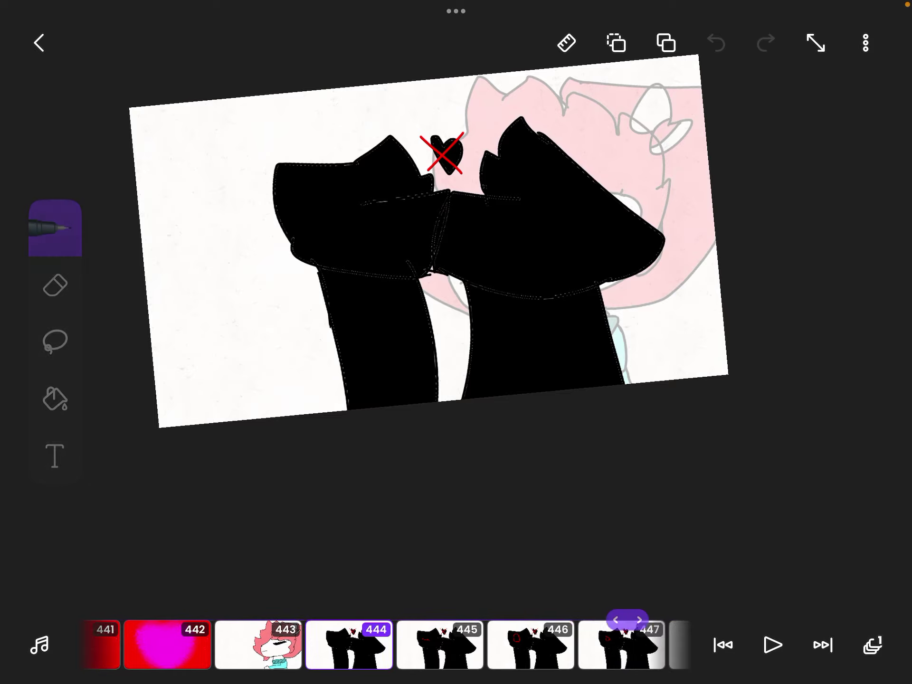
left_click(641, 619)
left_click(643, 619)
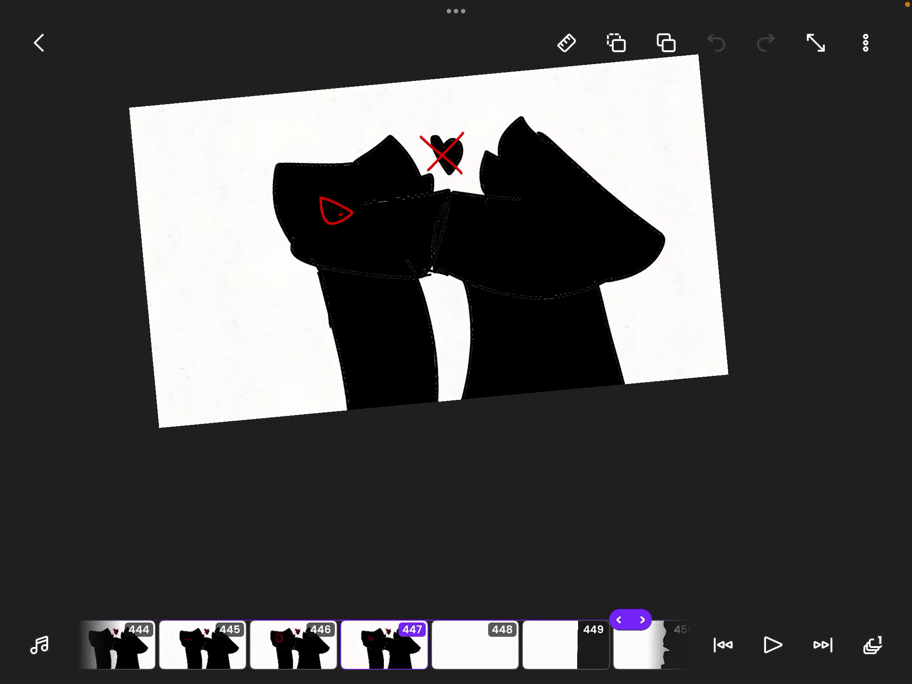
left_click(643, 619)
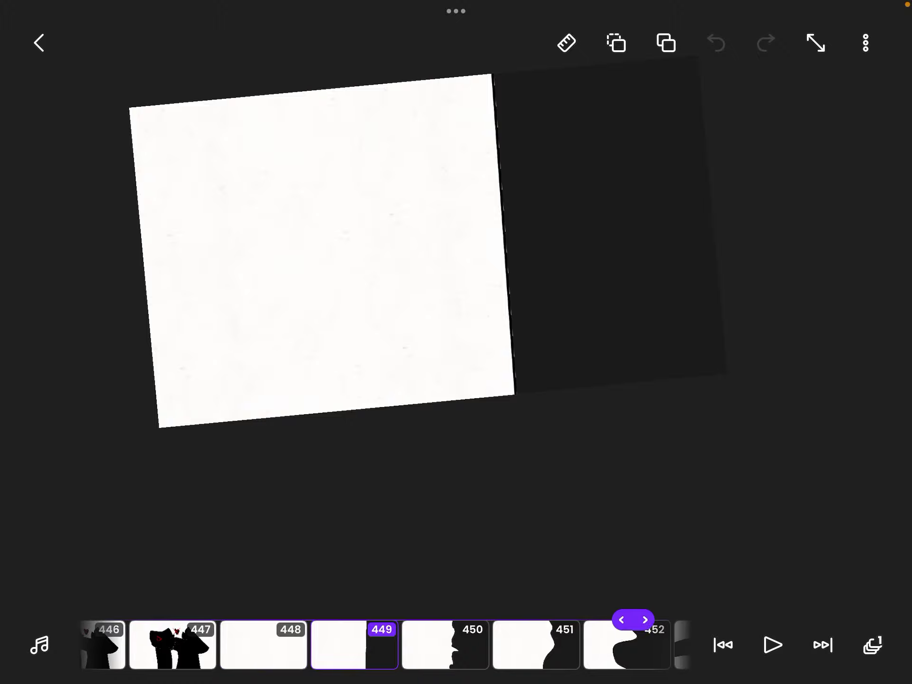
Swipe the filmstrip through frames 452, 455, 458 and 460 to reach frame 464
left_click_drag(523, 645, 131, 645)
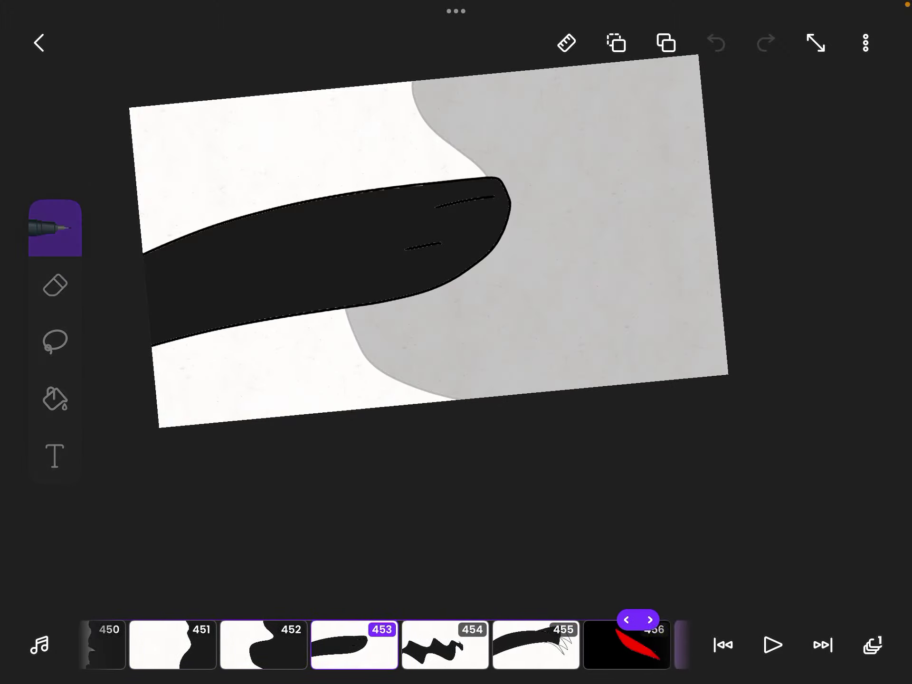
left_click_drag(522, 645, 368, 645)
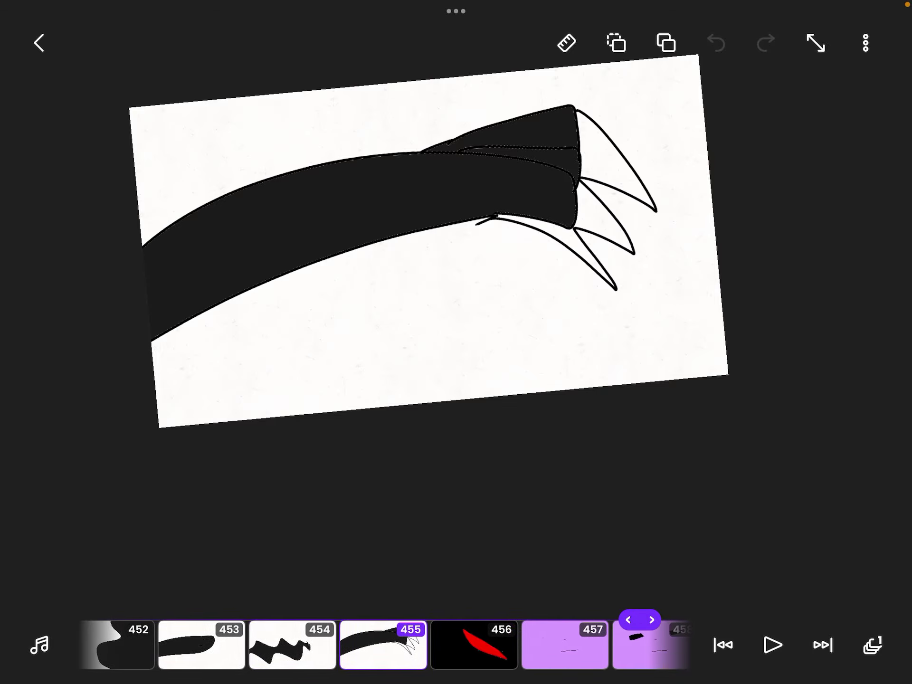
left_click_drag(523, 645, 291, 645)
left_click_drag(475, 644, 385, 644)
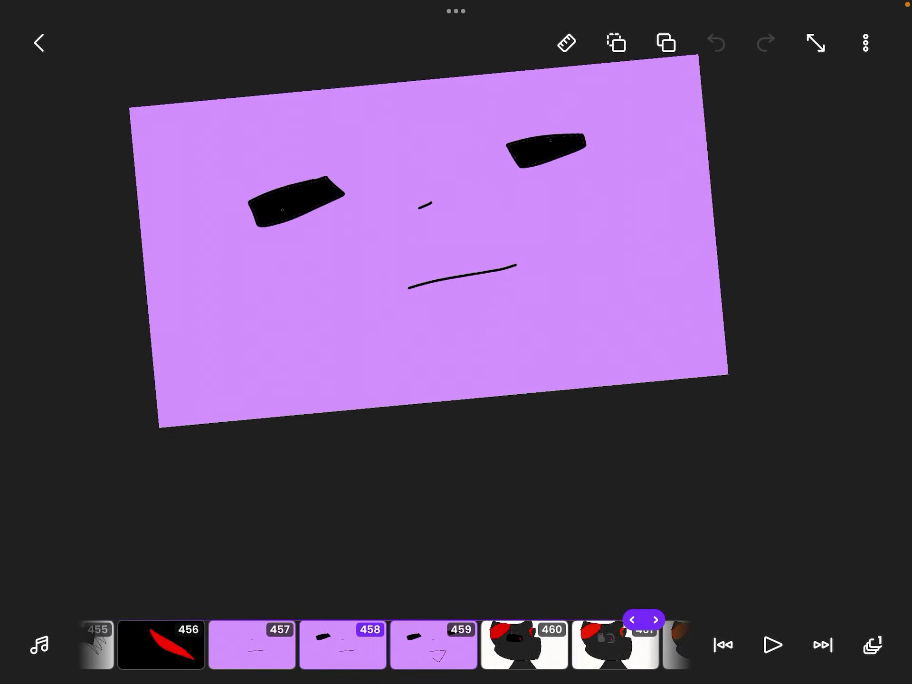
left_click_drag(384, 645, 466, 645)
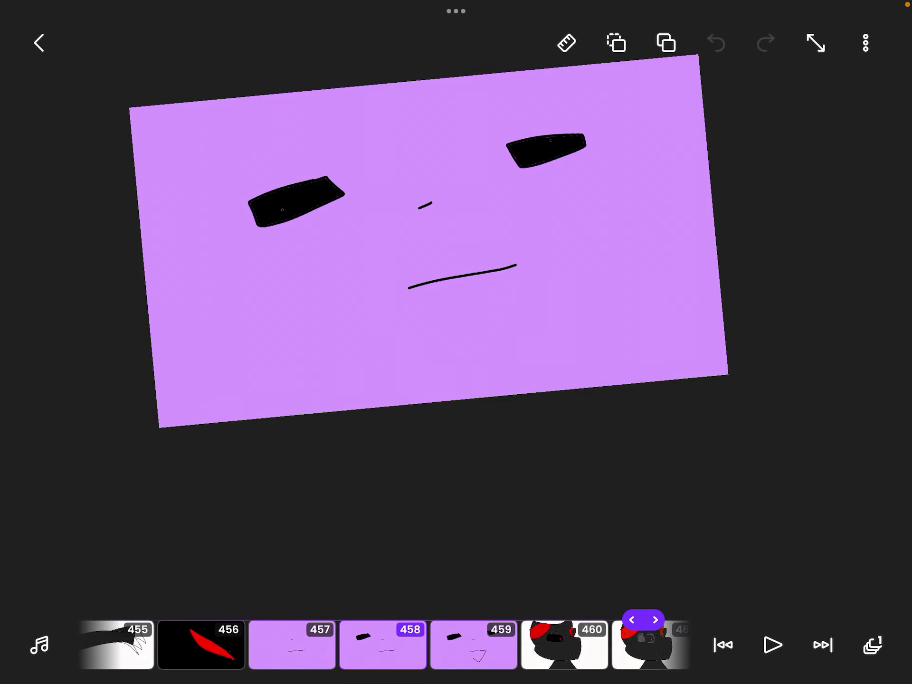
mouse_move(522, 645)
left_mouse_down()
mouse_move(343, 645)
mouse_move(360, 644)
left_mouse_up()
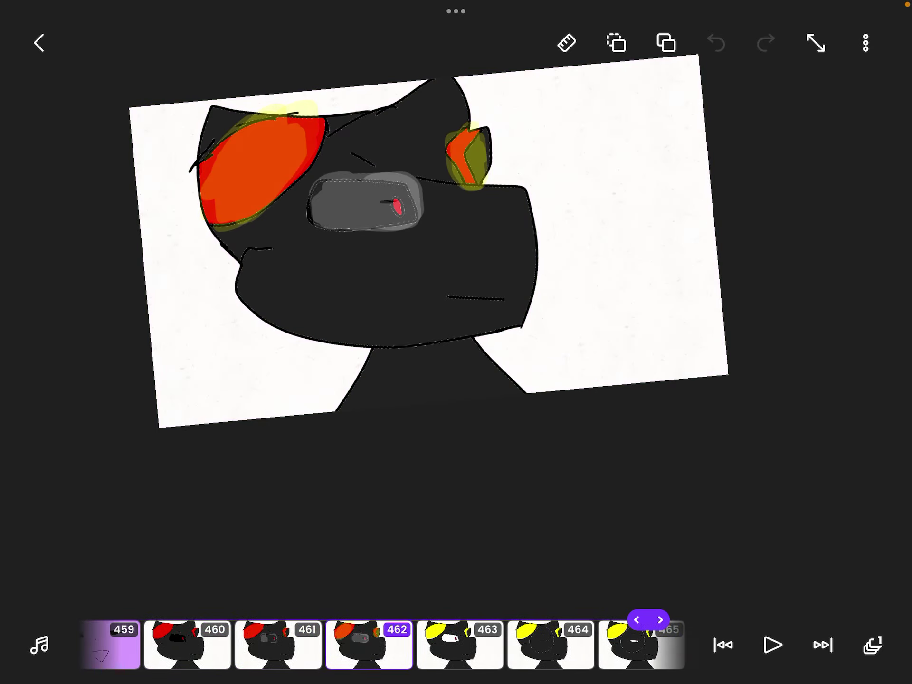
left_click_drag(476, 644, 321, 645)
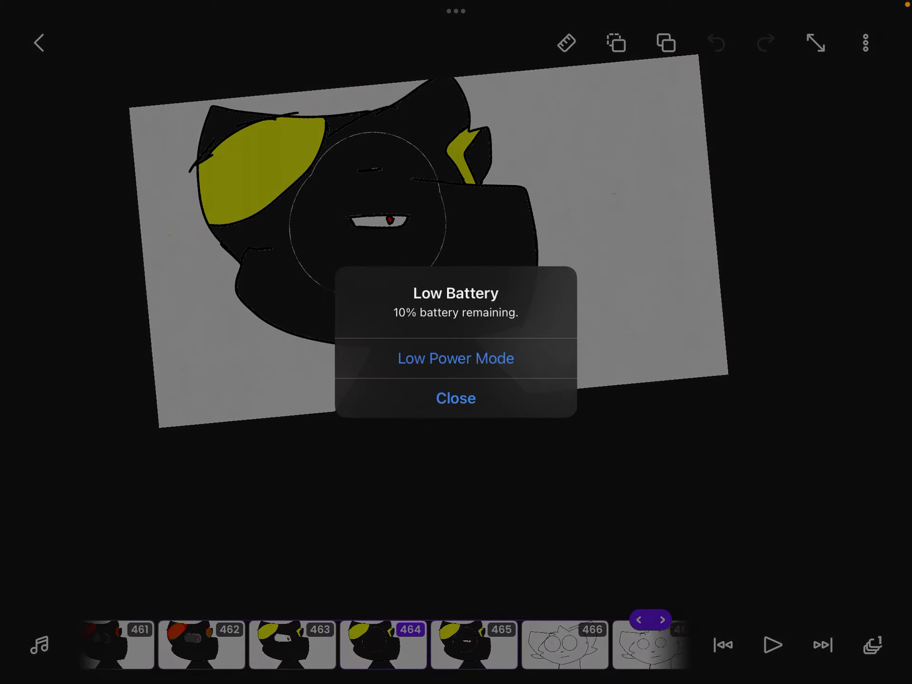
Close the Low Battery alert and scrub to frames 465 and 466, then back to 464
left_click(455, 398)
mouse_move(475, 644)
left_mouse_down()
mouse_move(394, 644)
mouse_move(559, 645)
mouse_move(346, 645)
left_mouse_up()
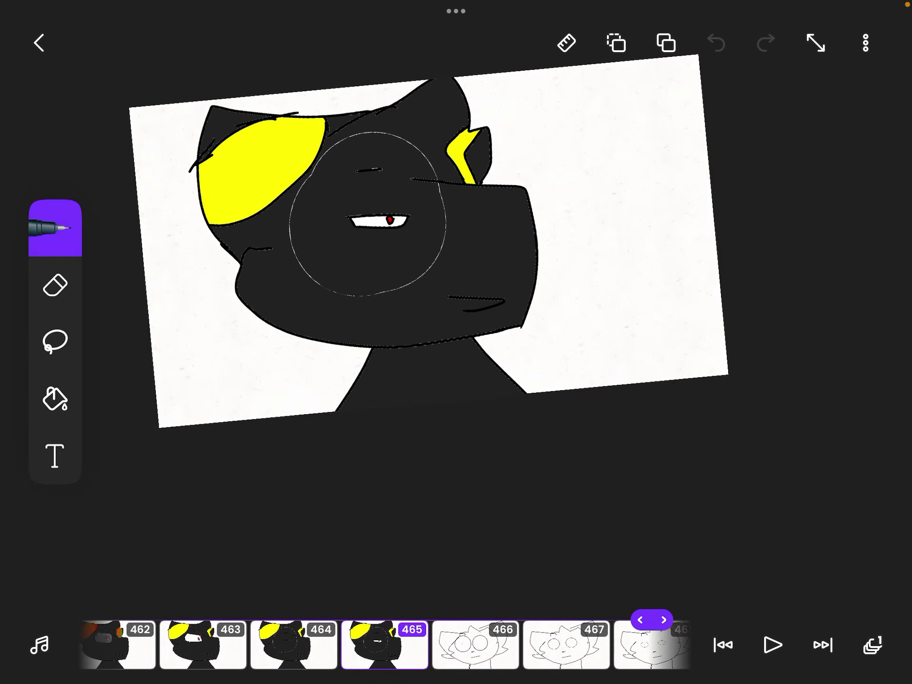
left_click_drag(456, 644, 384, 644)
mouse_move(475, 645)
left_mouse_down()
mouse_move(363, 644)
mouse_move(653, 645)
mouse_move(214, 644)
left_mouse_up()
Swipe the filmstrip forward to frame 474 with the oval, then back to frame 472
left_click_drag(475, 645, 293, 645)
left_click_drag(475, 644, 203, 645)
mouse_move(427, 645)
left_mouse_down()
mouse_move(657, 645)
mouse_move(425, 645)
mouse_move(548, 645)
left_mouse_up()
left_click_drag(475, 645, 301, 645)
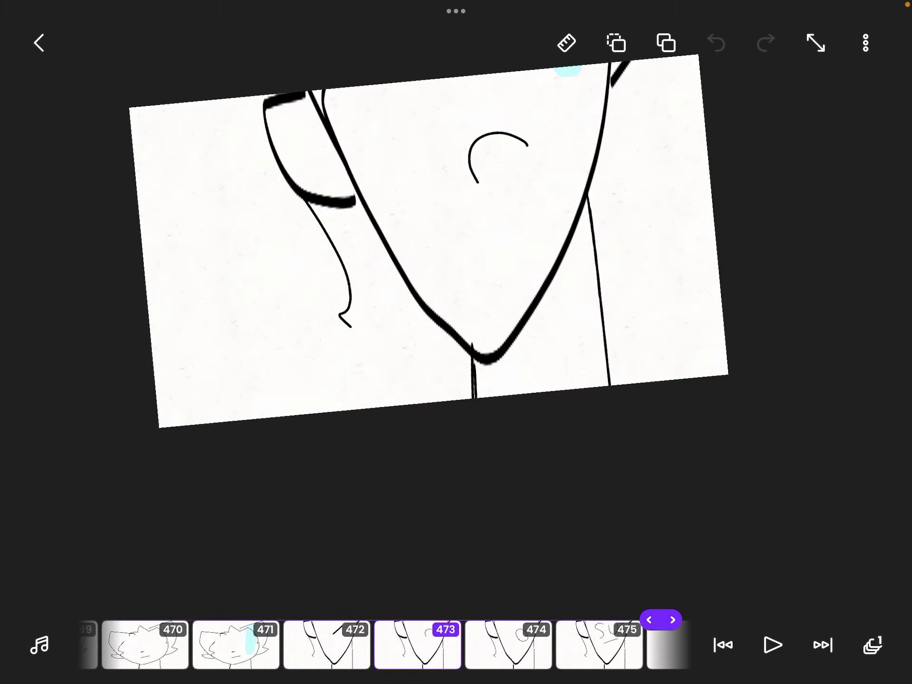
mouse_move(427, 645)
left_mouse_down()
mouse_move(373, 645)
mouse_move(504, 645)
mouse_move(332, 645)
left_mouse_up()
Advance from blank frame 476 through frames 477, 478 and 479 to frame 480
left_click_drag(423, 645, 332, 645)
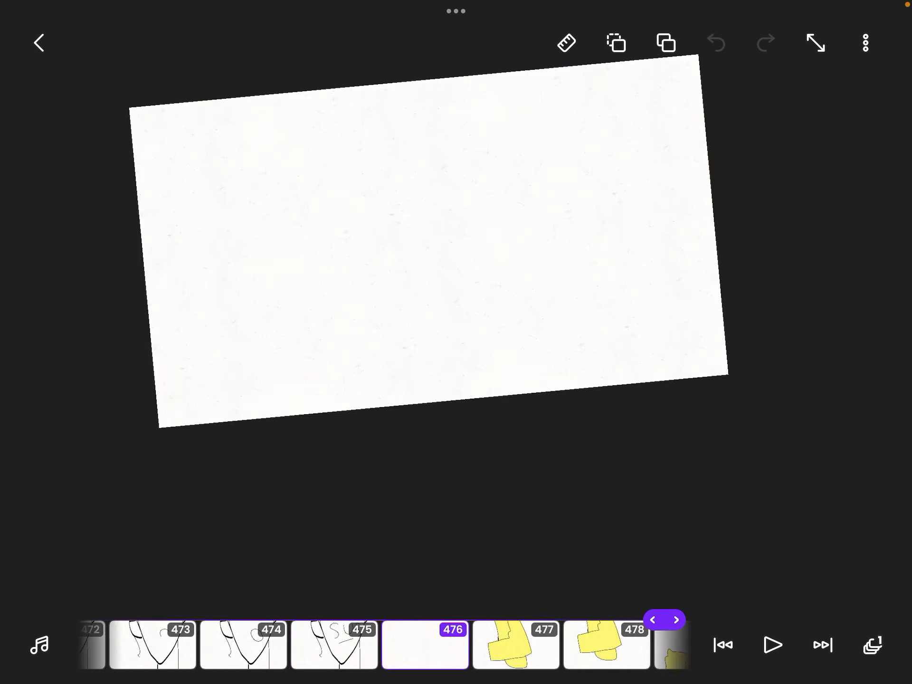
left_click_drag(475, 644, 327, 645)
left_click_drag(475, 644, 384, 645)
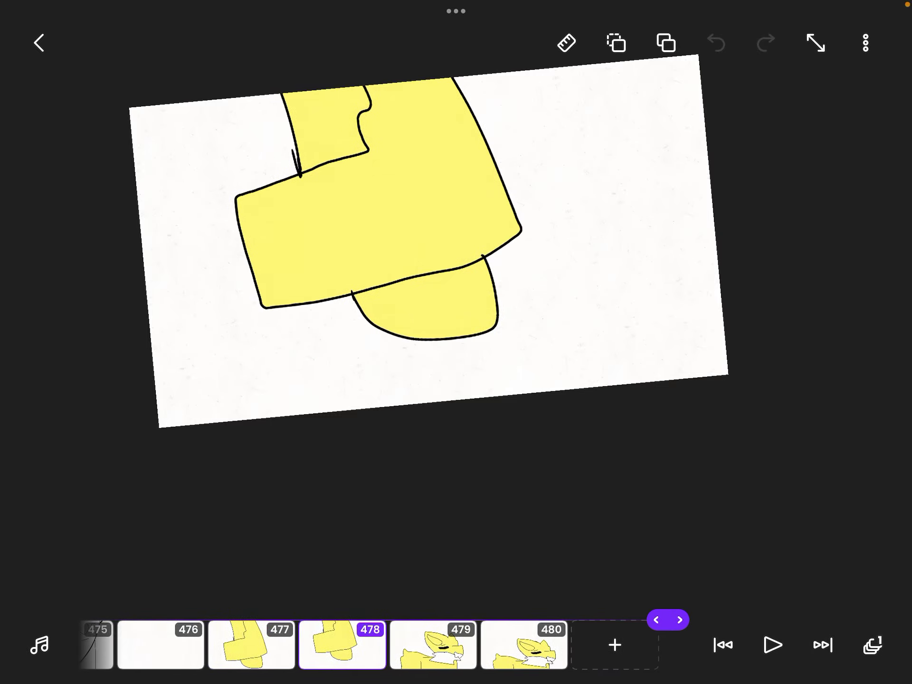
left_click_drag(476, 644, 384, 645)
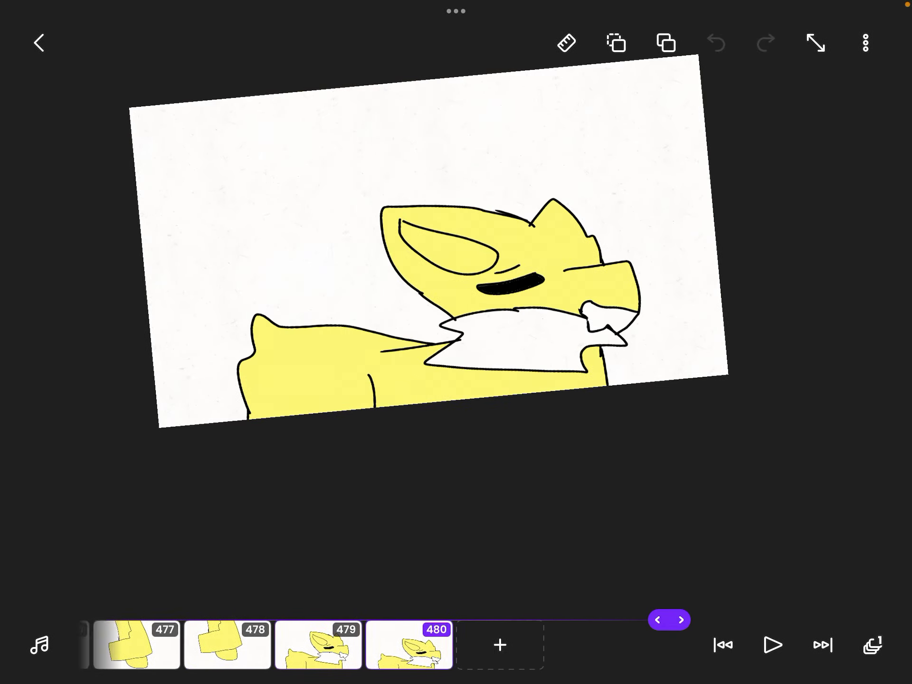
left_click_drag(475, 645, 360, 645)
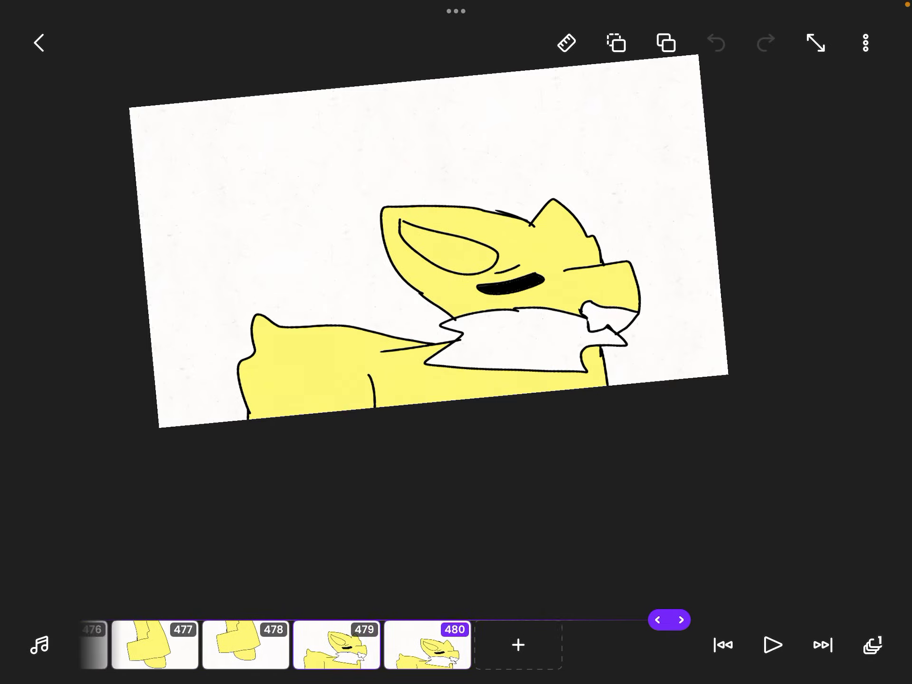
Compare frames 479 and 480, then look back at frames 478 and 477
mouse_move(429, 645)
left_mouse_down()
mouse_move(350, 645)
mouse_move(478, 644)
mouse_move(320, 645)
left_mouse_up()
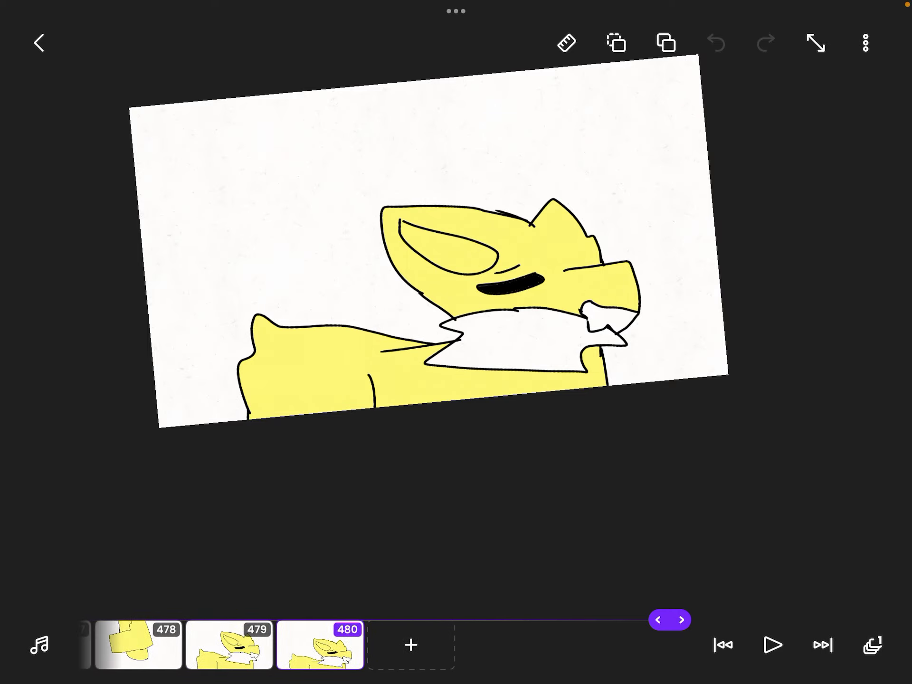
mouse_move(382, 645)
left_mouse_down()
mouse_move(451, 644)
mouse_move(334, 644)
mouse_move(558, 645)
left_mouse_up()
mouse_move(380, 644)
left_mouse_down()
mouse_move(451, 645)
mouse_move(148, 644)
left_mouse_up()
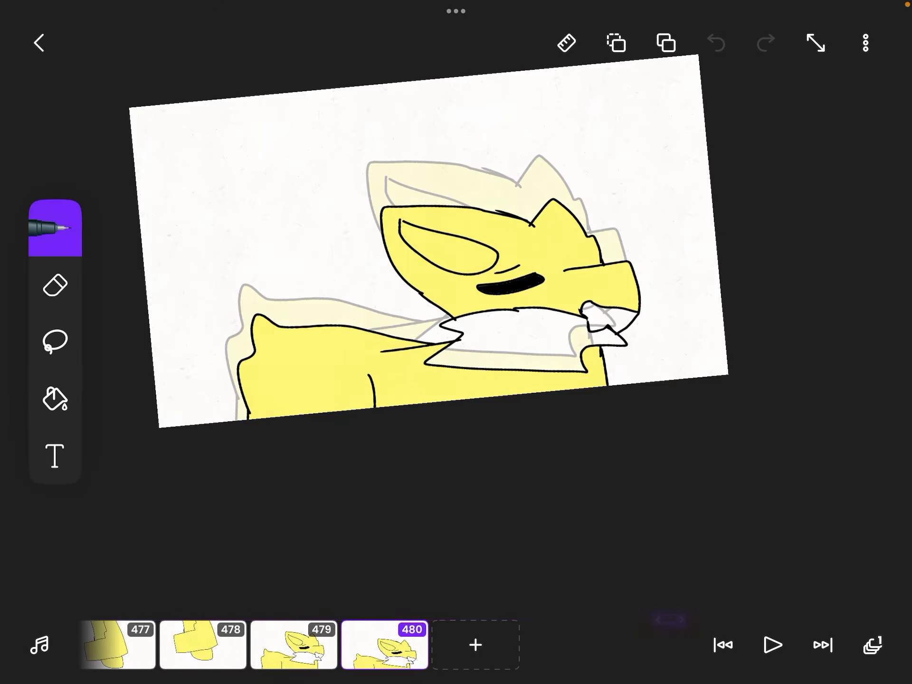